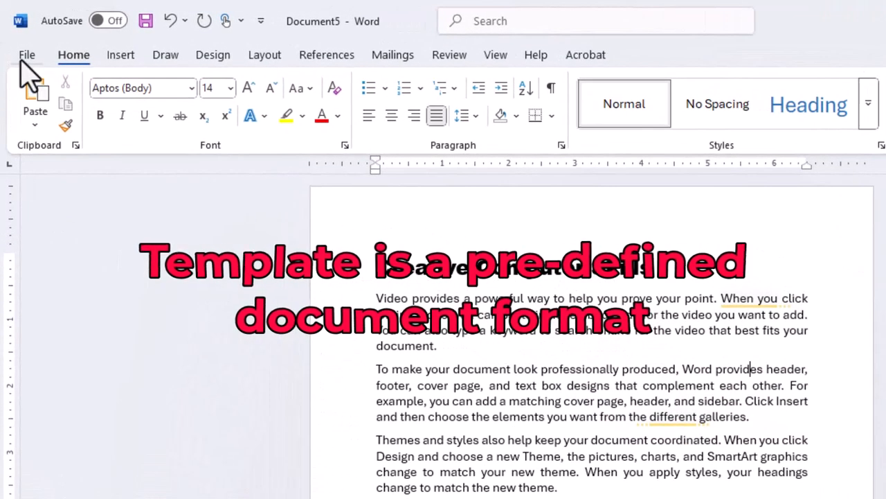
- Browse the available templates for new documents and return to the open document
left_click(21, 59)
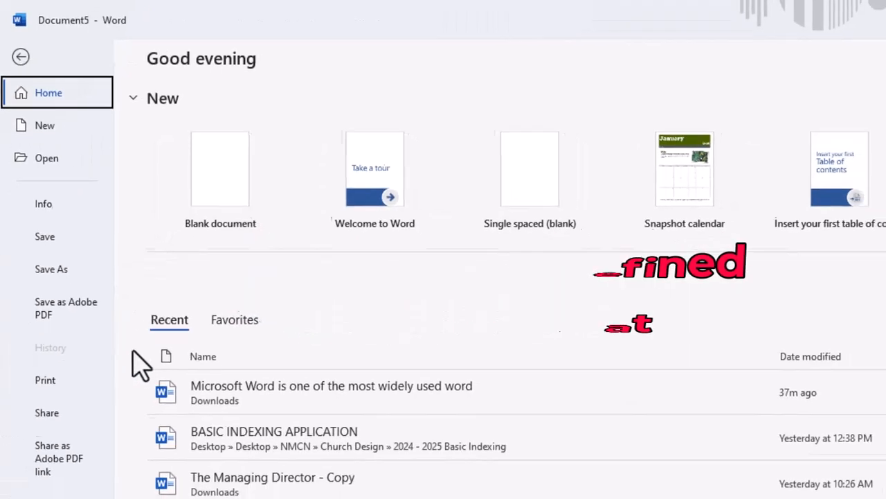
left_click(795, 216)
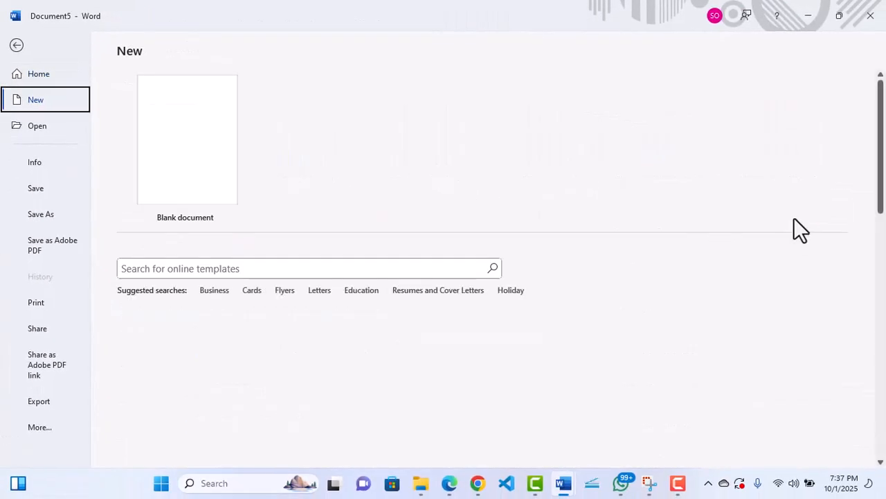
scroll(496, 356, "down", 8)
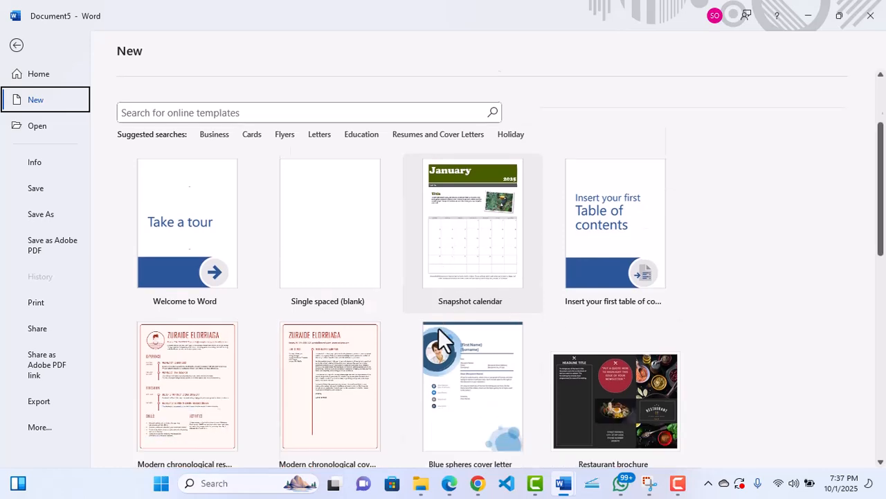
scroll(438, 328, "down", 1)
scroll(439, 327, "up", 2)
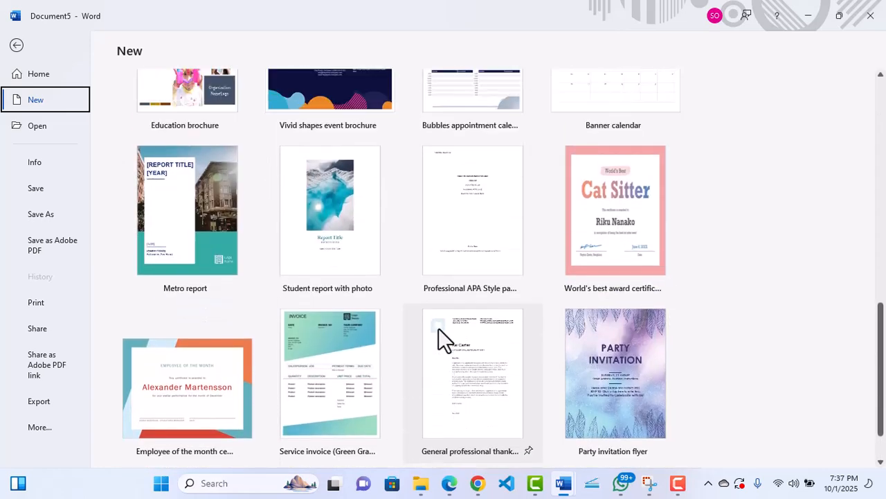
left_click(17, 46)
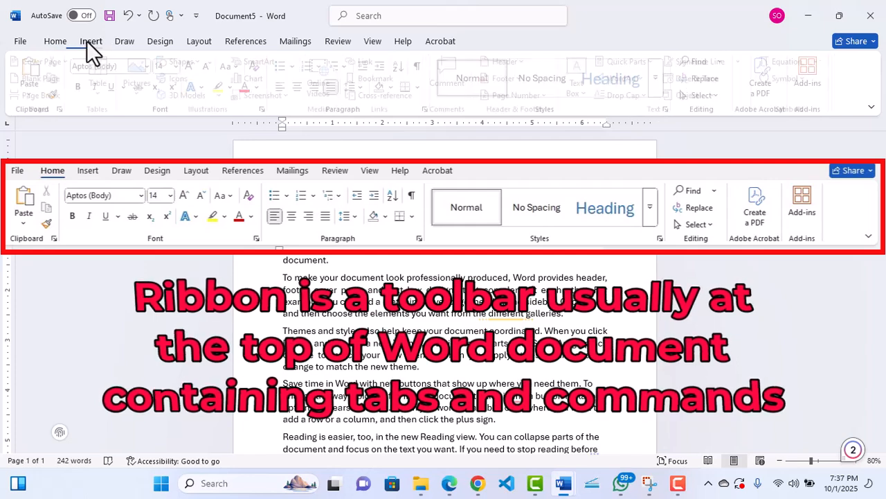
- Review the Insert, Acrobat and Home command sets on the ribbon
left_click(88, 41)
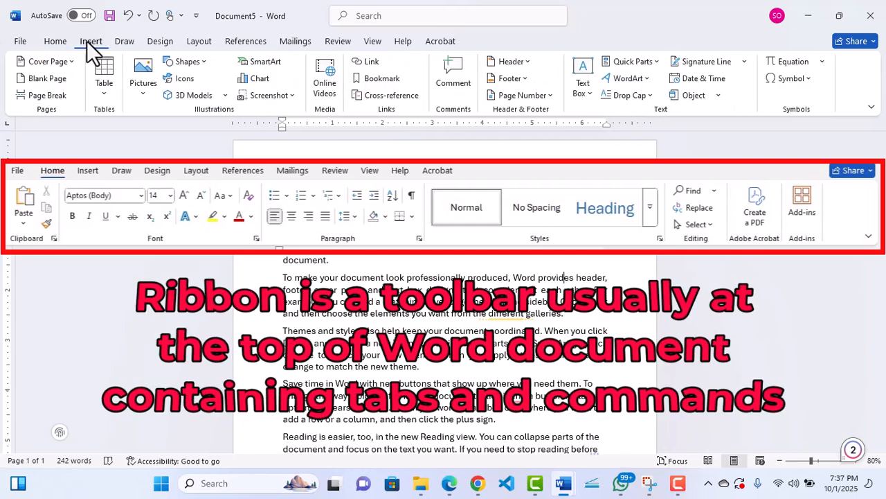
left_click(447, 41)
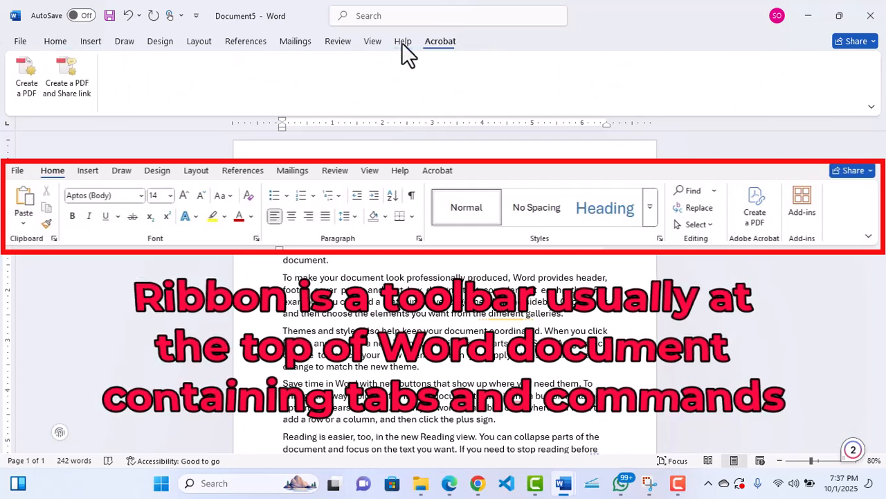
left_click(55, 41)
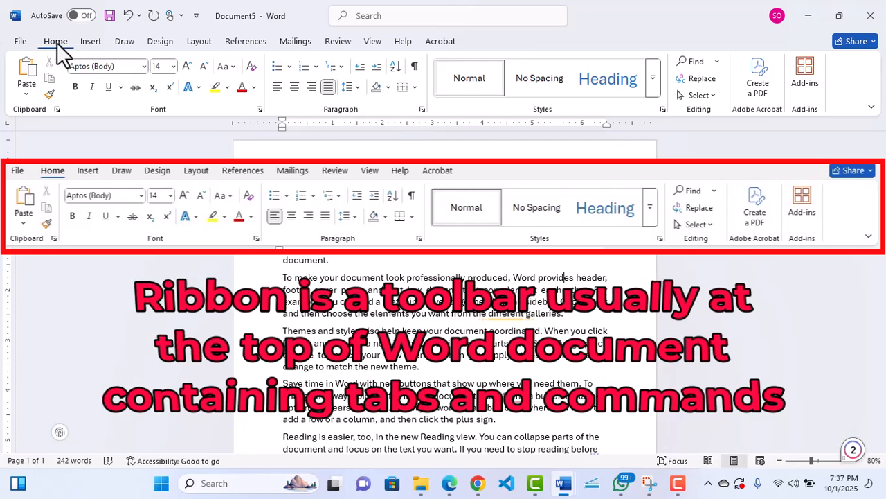
left_click(96, 40)
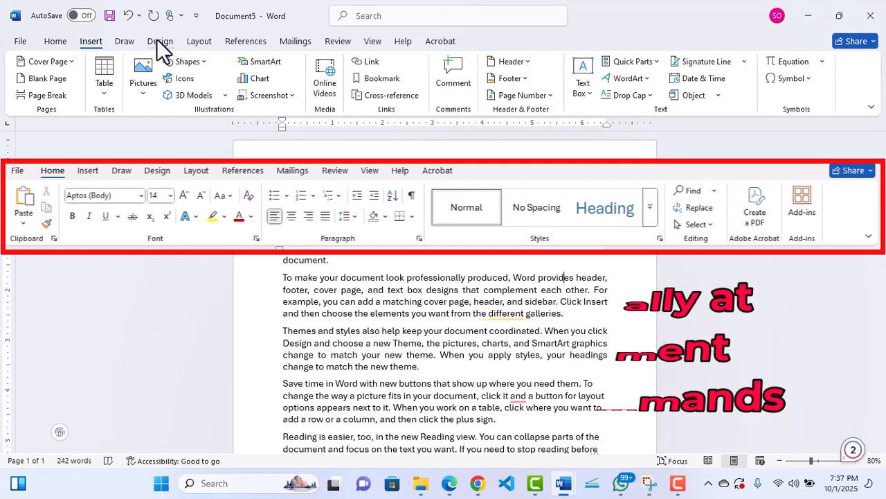
left_click(55, 41)
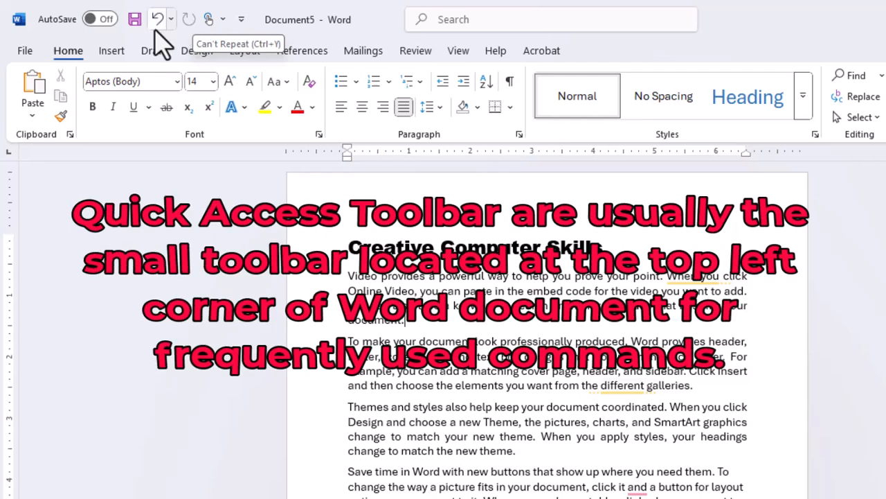
- Look through the customization options of the Quick Access Toolbar and the status bar
left_click(242, 21)
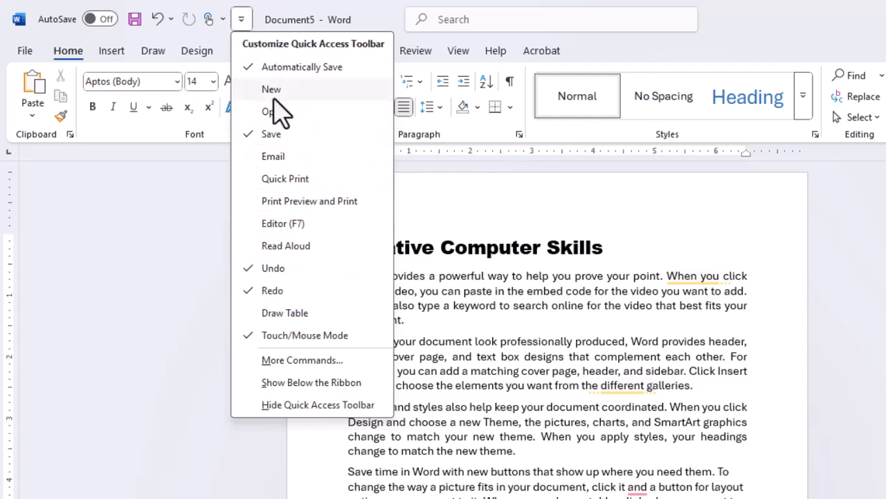
left_click(475, 244)
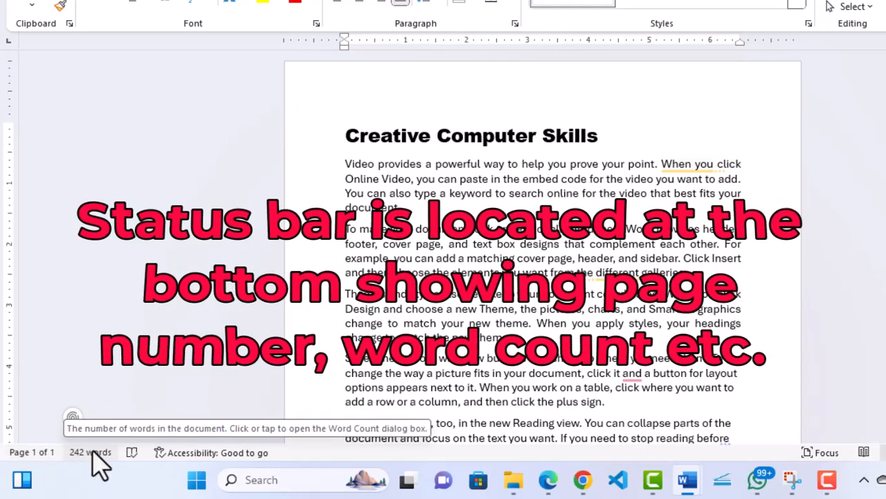
right_click(61, 455)
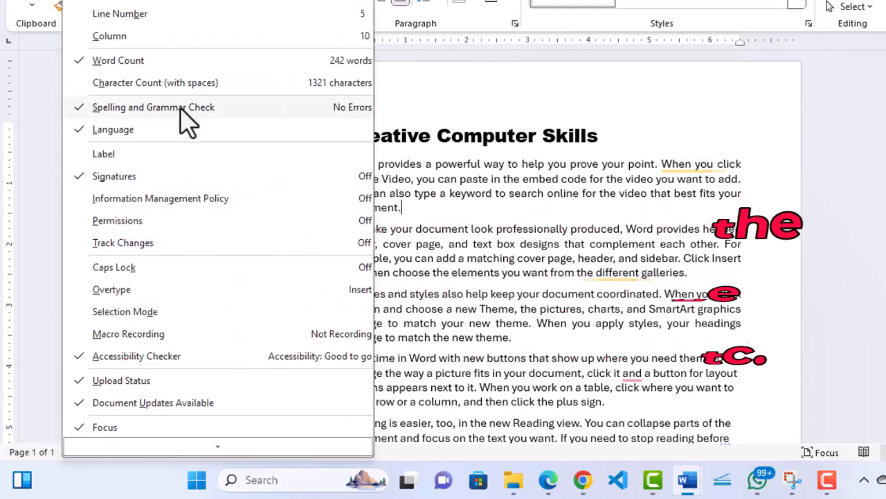
left_click(560, 247)
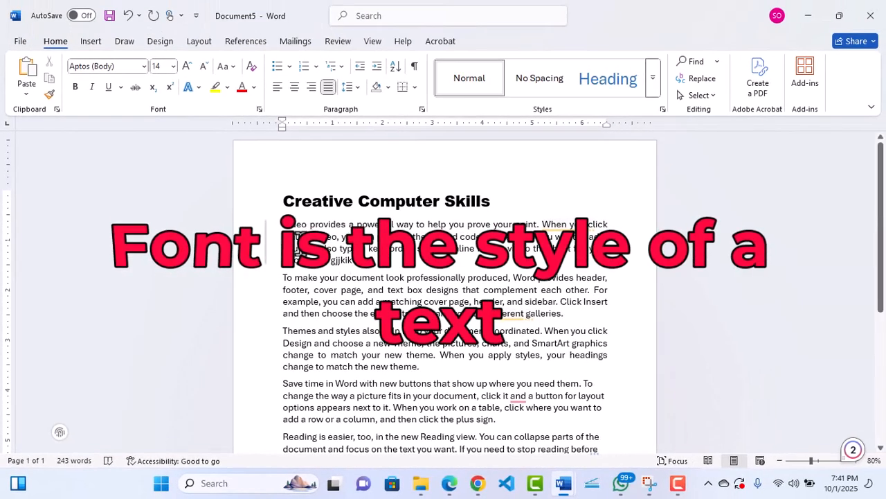
- Change the font of the heading "Creative Computer Skills" to Algerian
left_click_drag(283, 198, 492, 190)
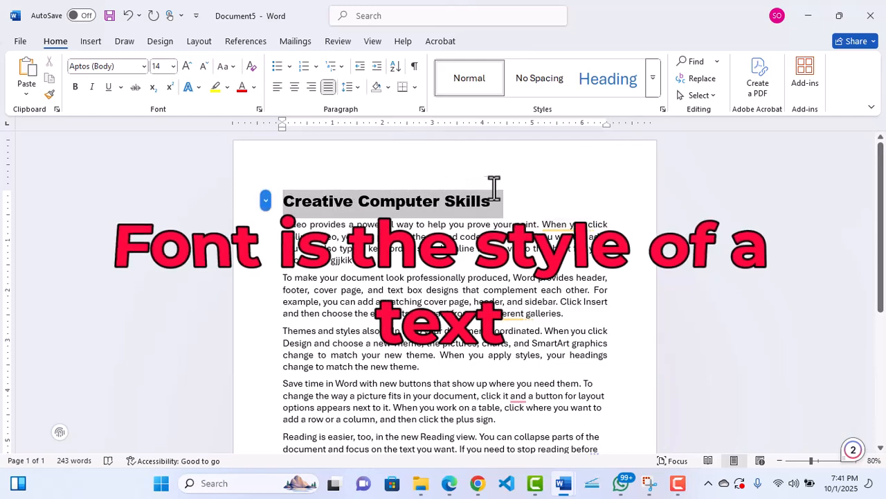
left_click(144, 66)
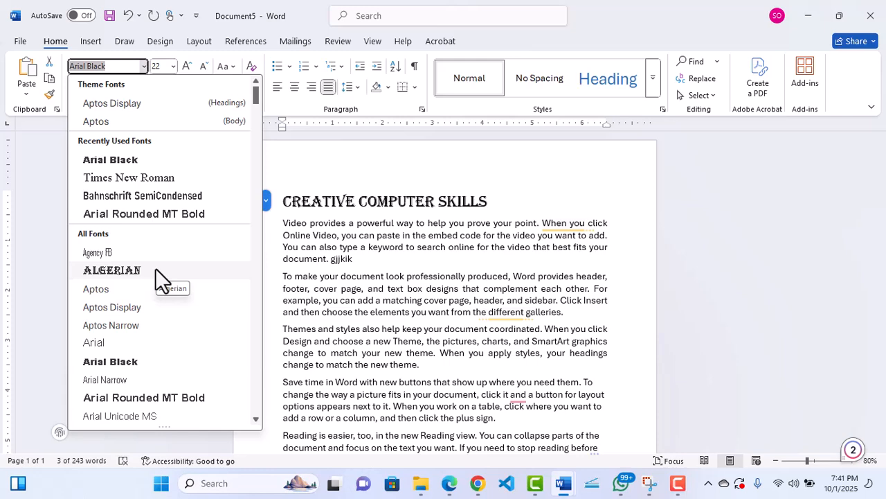
left_click(155, 271)
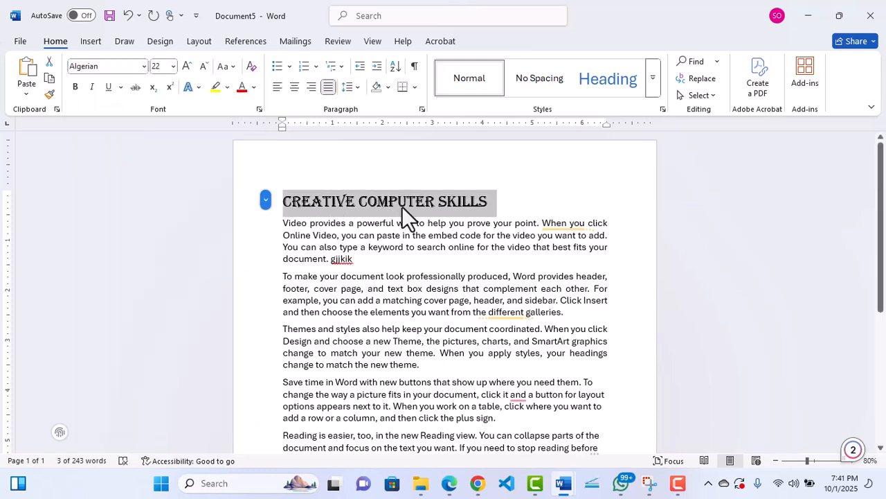
left_click(376, 249)
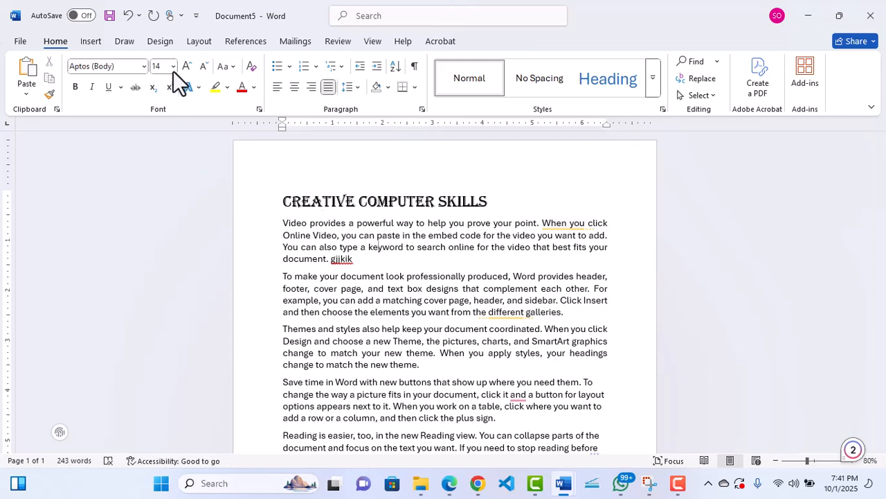
- Set the font size of the first body paragraph to 18
left_click_drag(281, 223, 358, 259)
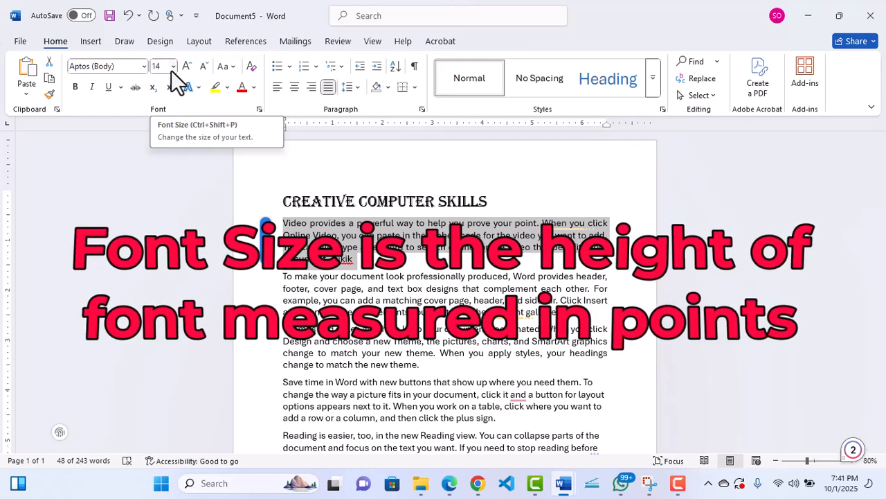
left_click(173, 68)
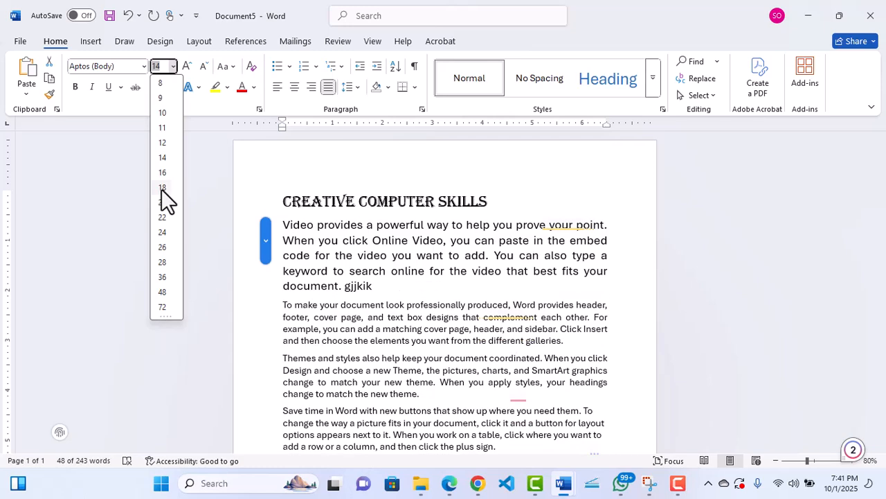
left_click(164, 193)
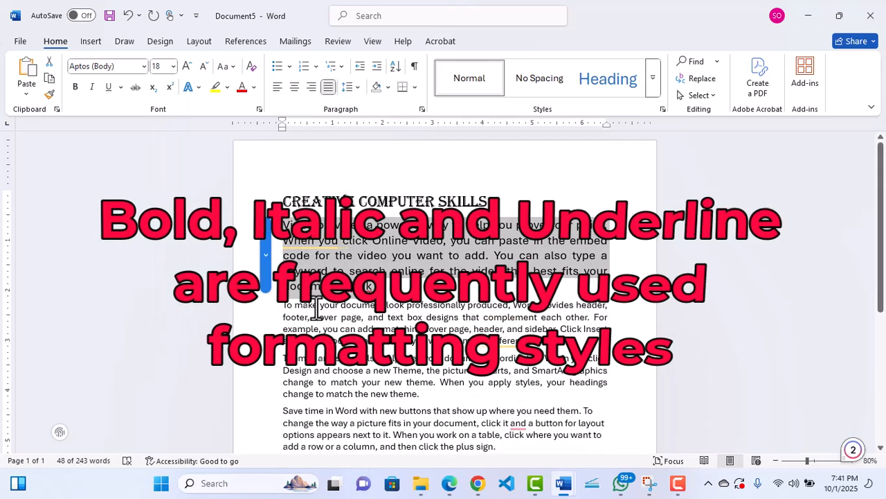
- Apply bold, italic and underline to the first body paragraph, and undo all three
left_click(77, 86)
left_click(92, 87)
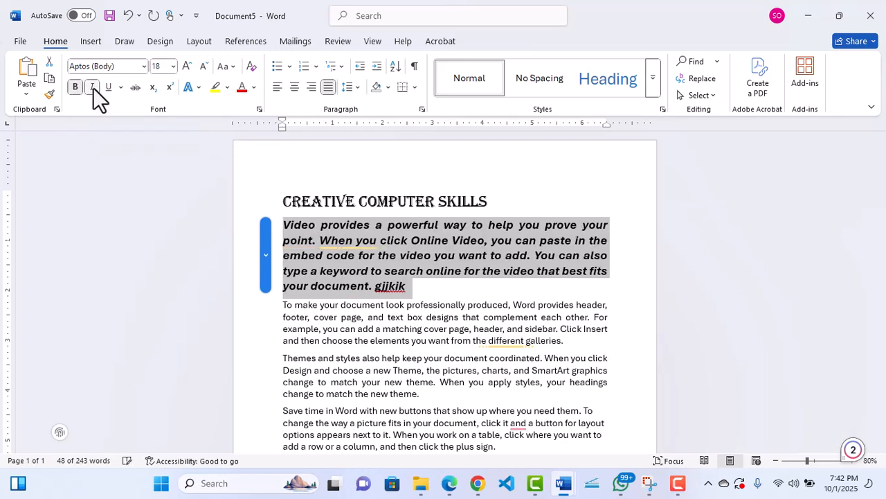
left_click(109, 90)
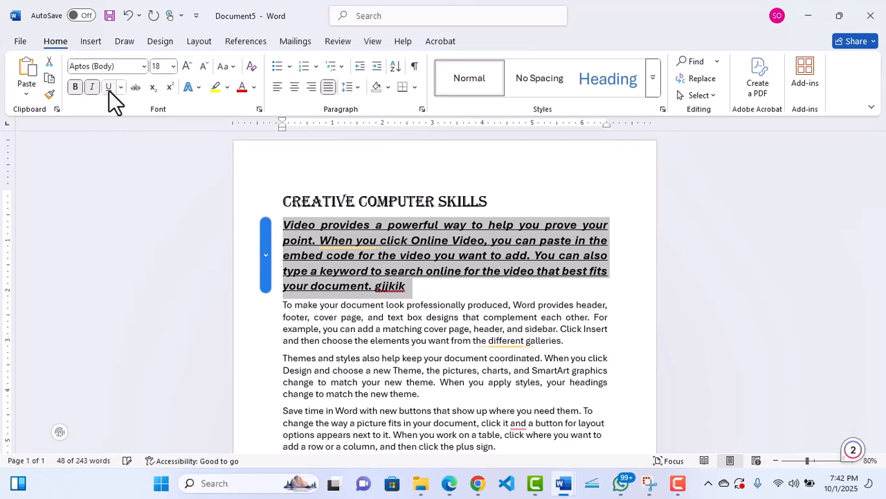
key("ctrl+z")
key("ctrl+z")
key("ctrl+z")
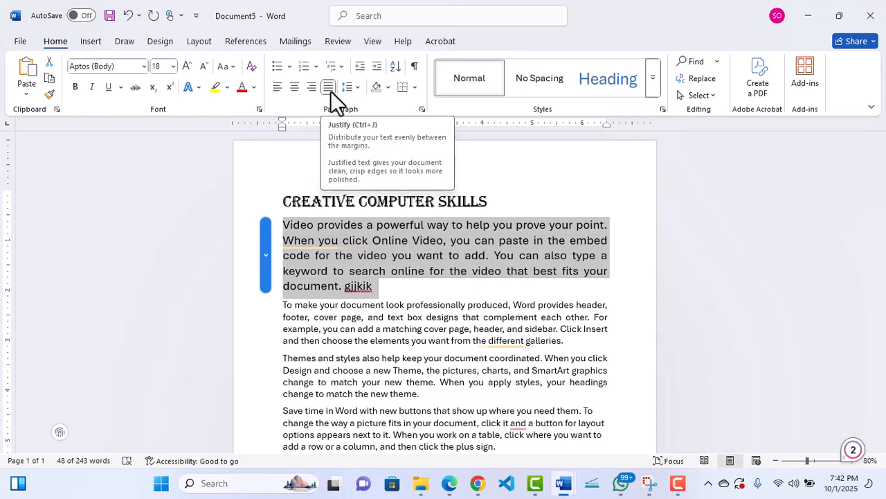
- Try left, centre and right alignment on the first body paragraph, and restore justified alignment
left_click(277, 88)
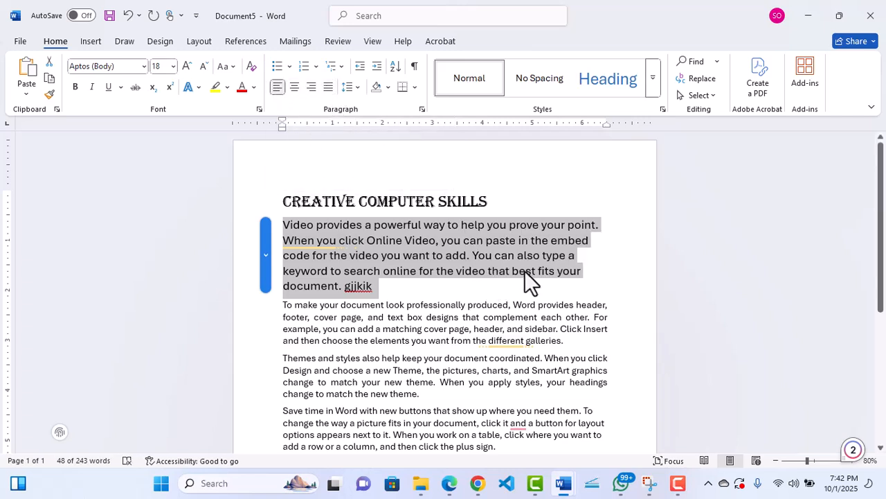
left_click(295, 88)
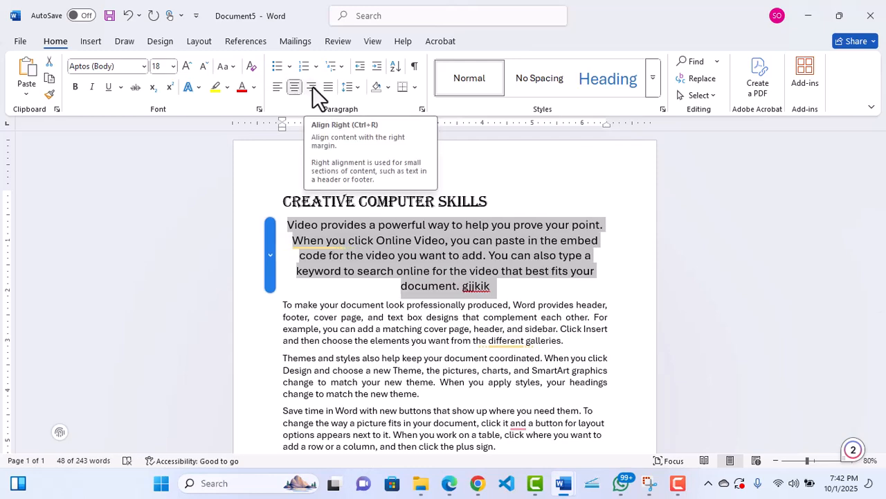
left_click(312, 86)
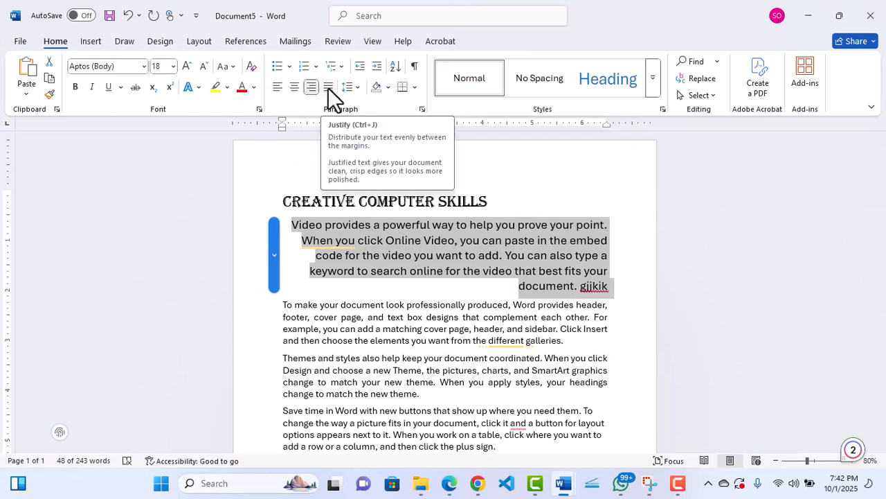
left_click(327, 87)
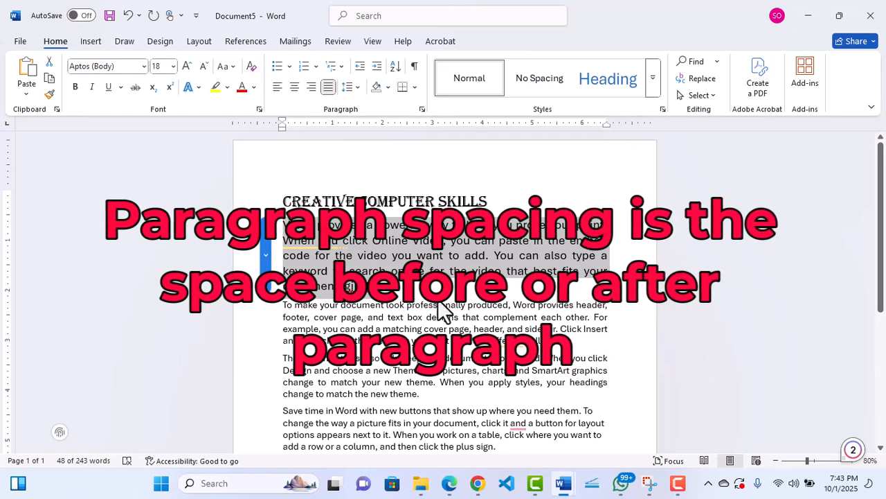
- Set the line spacing of the second body paragraph, beginning "To make your document look", to 1.5
scroll(443, 304, "down", 1)
left_click(564, 317)
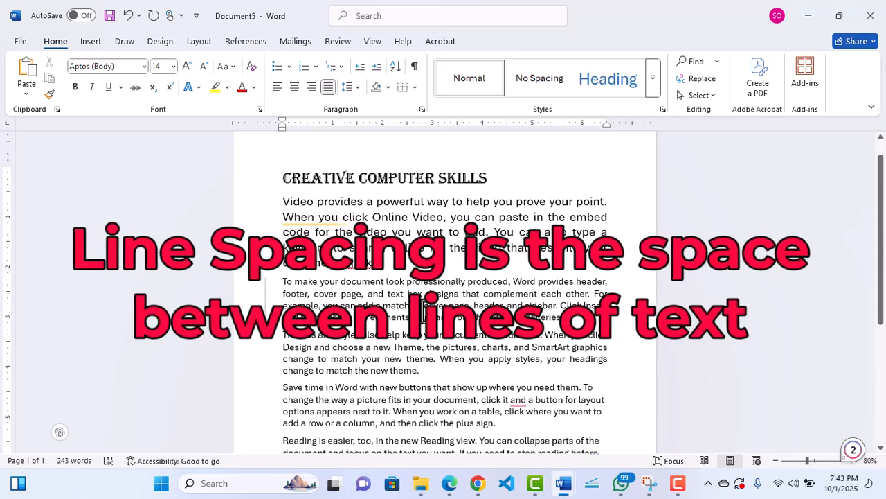
left_click_drag(426, 282, 463, 281)
left_click(424, 297)
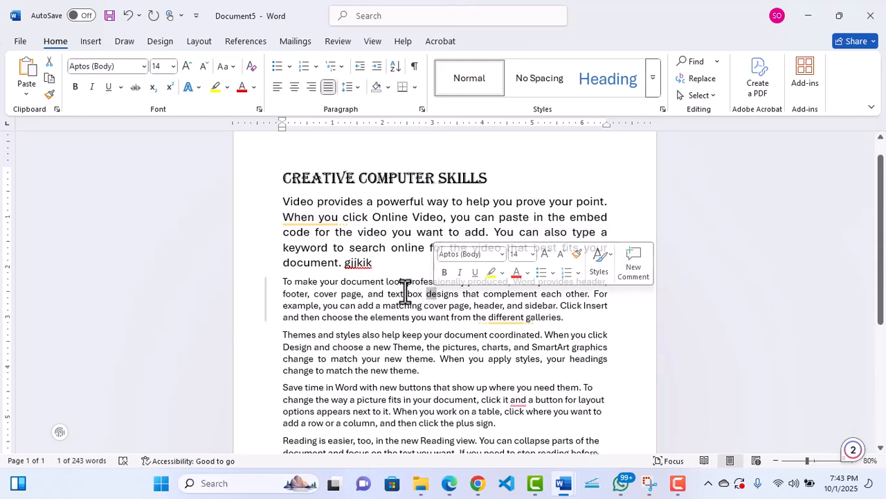
left_click_drag(407, 282, 421, 317)
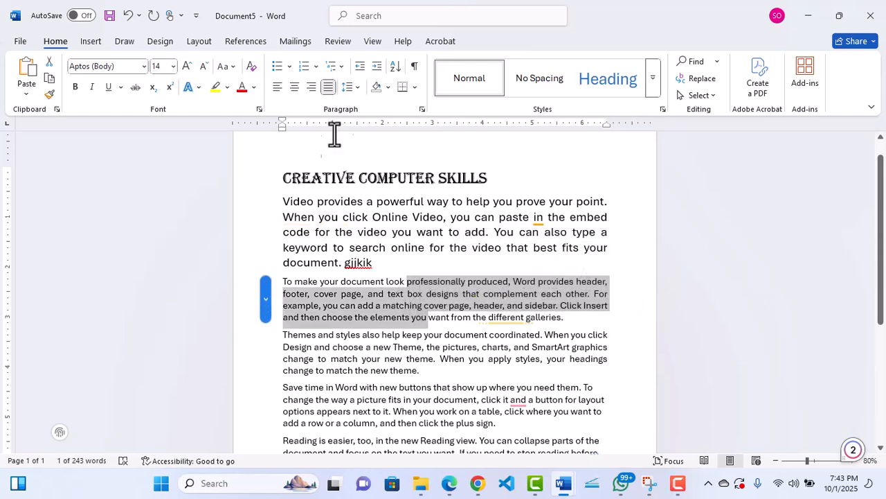
left_click(353, 86)
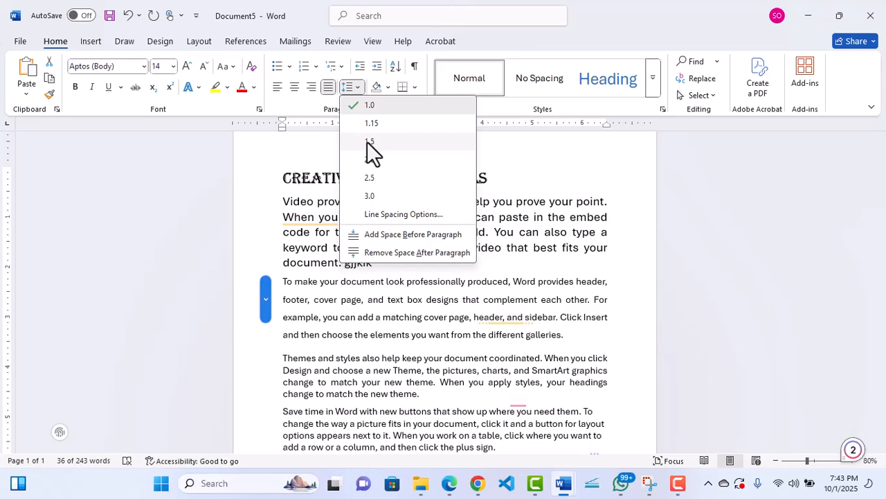
left_click(367, 141)
left_click(353, 89)
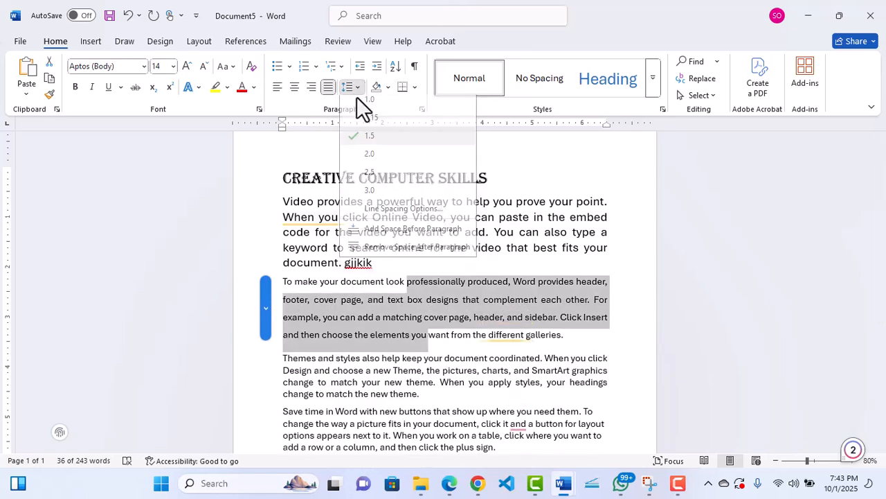
left_click(382, 159)
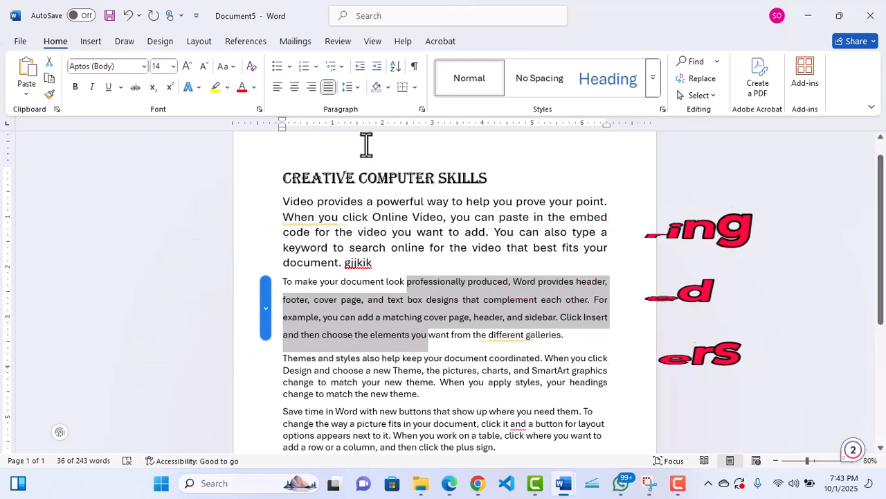
- Apply check mark bullets to the second body paragraph, beginning "To make your document look", and add an empty list item after it
left_click(289, 67)
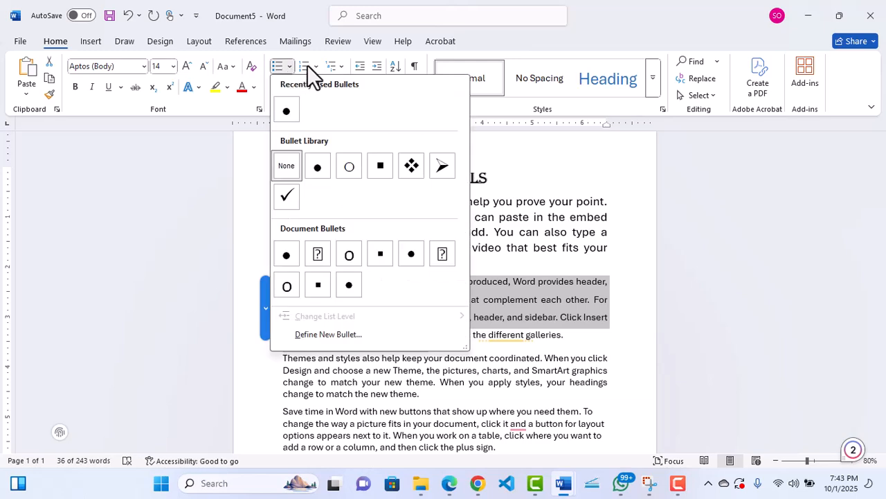
left_click(318, 66)
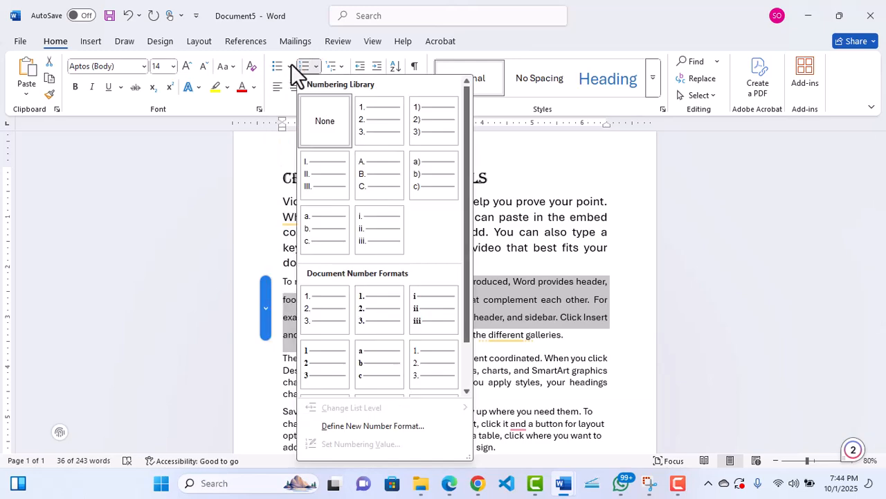
left_click(290, 65)
left_click(291, 66)
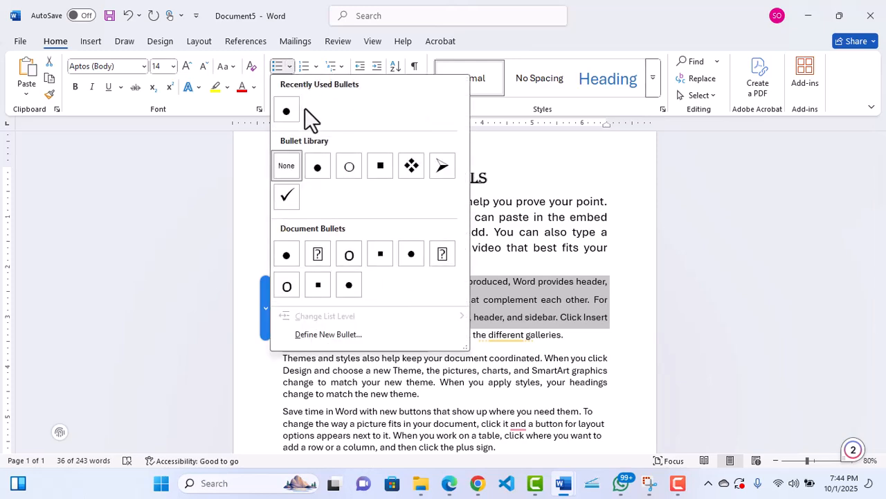
left_click(287, 199)
left_click(406, 354)
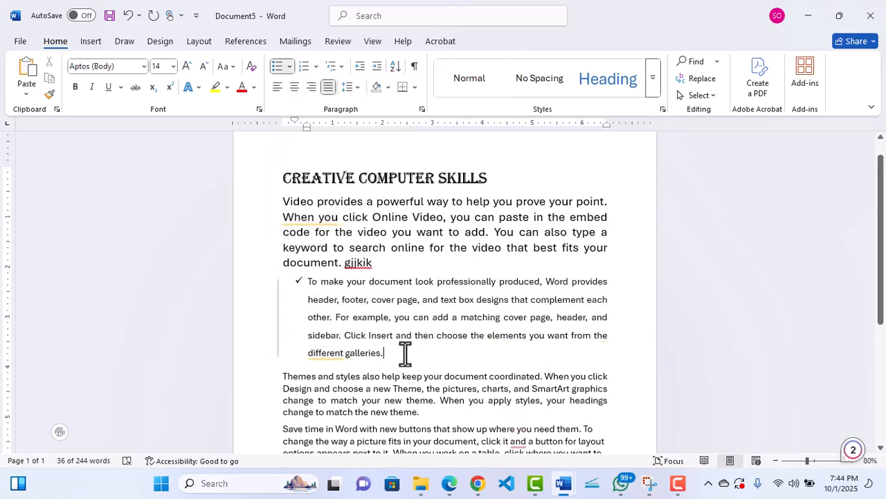
key("Return")
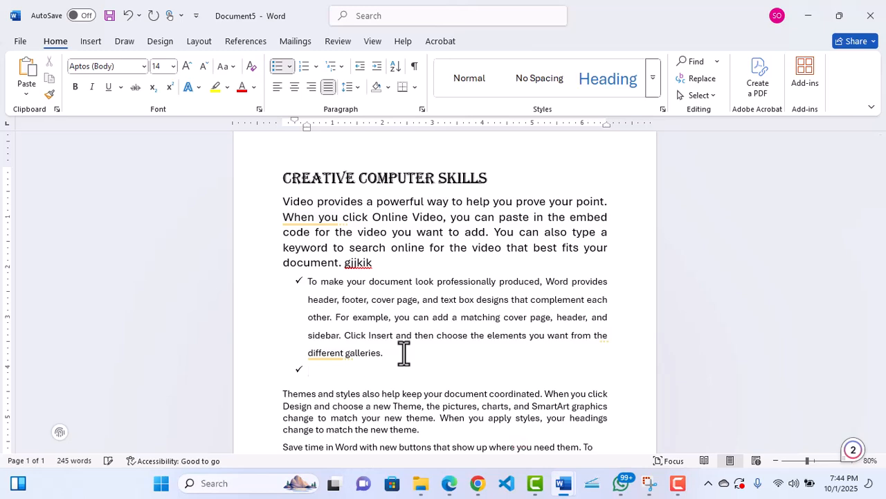
- Change the bullet symbol of the list to the four-diamond bullet
left_click(300, 281)
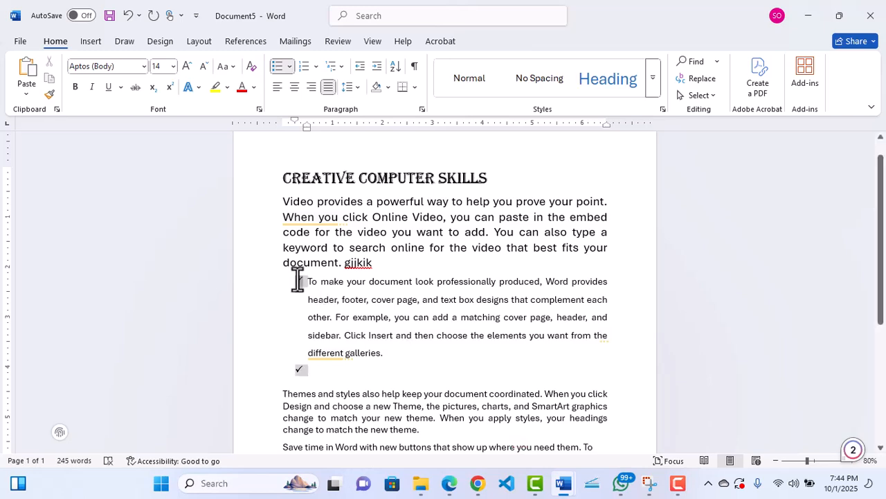
left_click(290, 65)
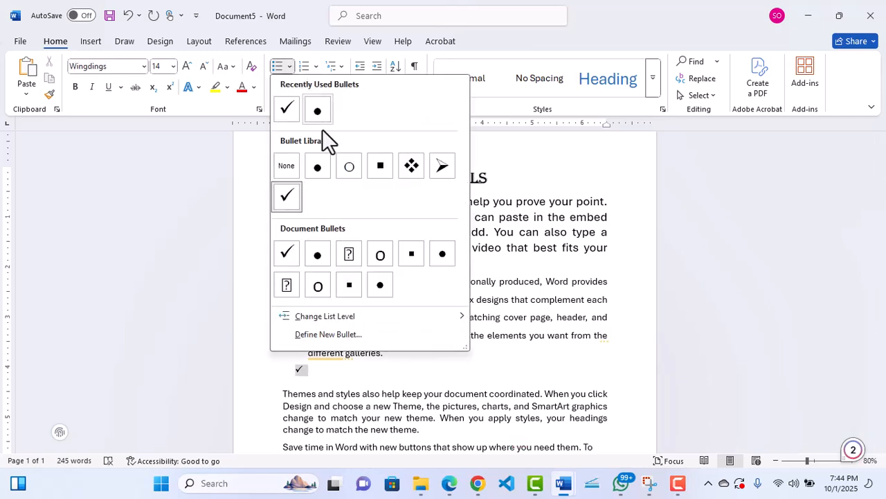
left_click(411, 167)
left_click(358, 376)
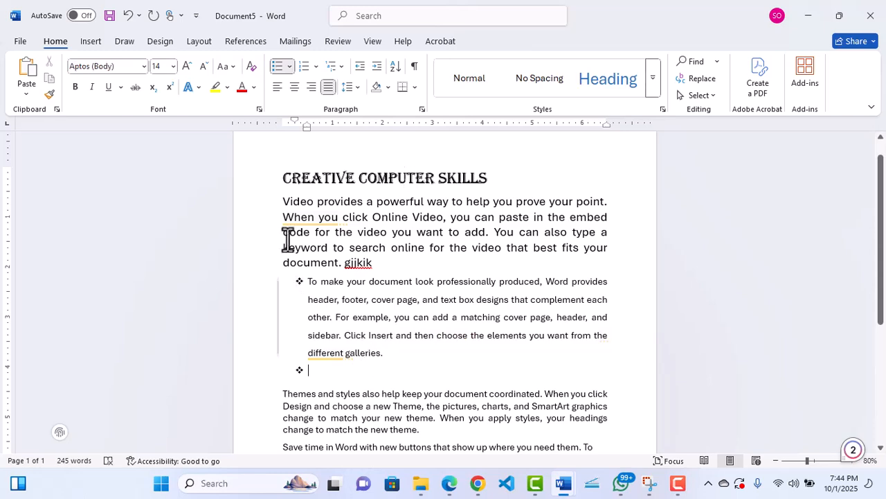
- Convert the bulleted list to a numbered list with the bold 1., 2., 3. document number format
left_click(299, 281)
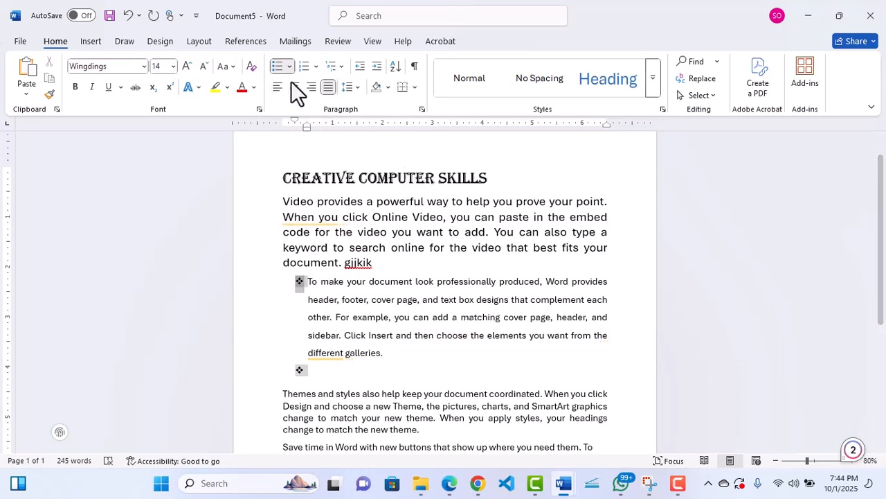
left_click(316, 64)
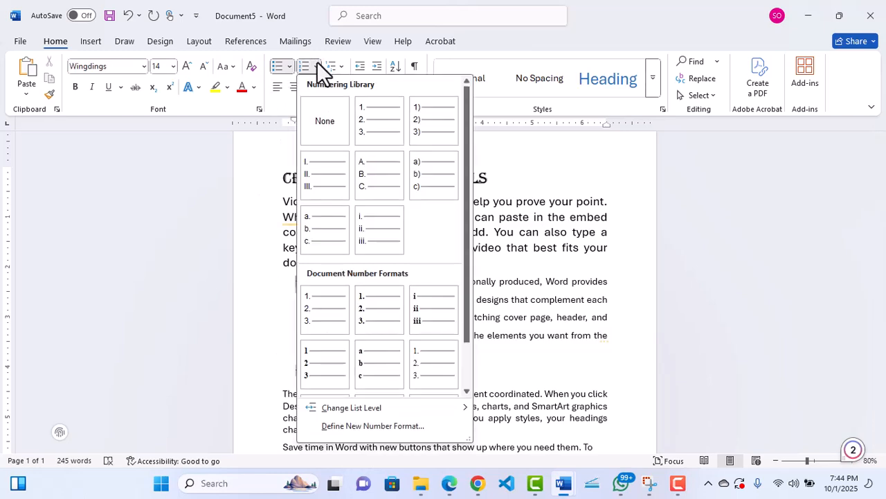
left_click(377, 322)
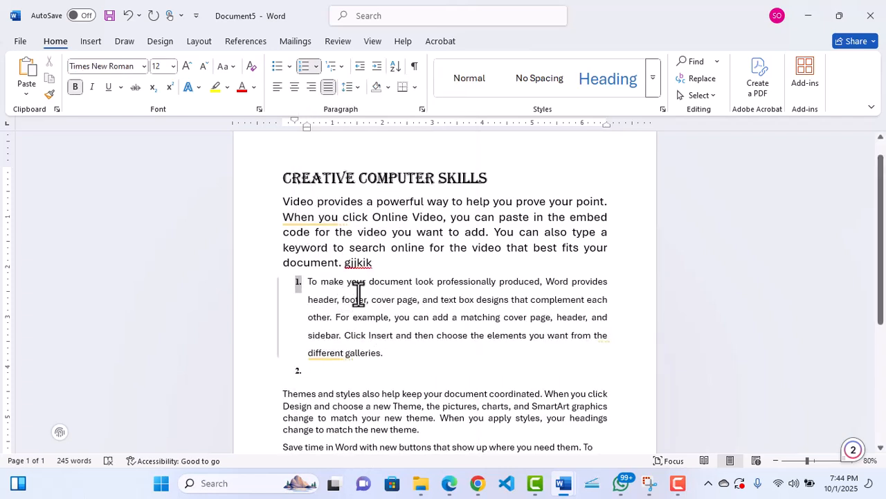
- Indent the first line of the paragraph beginning "Themes and styles" with a tab, and remove the indent again
scroll(333, 374, "down", 1)
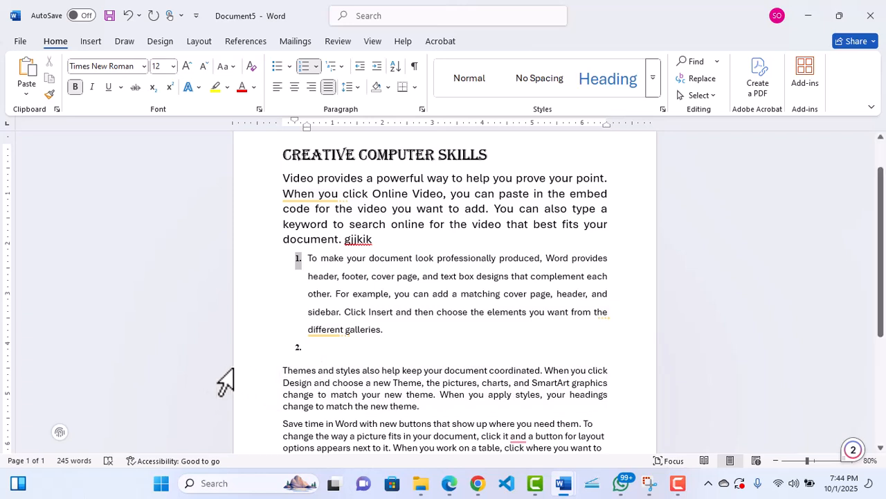
left_click(275, 368)
key("Tab")
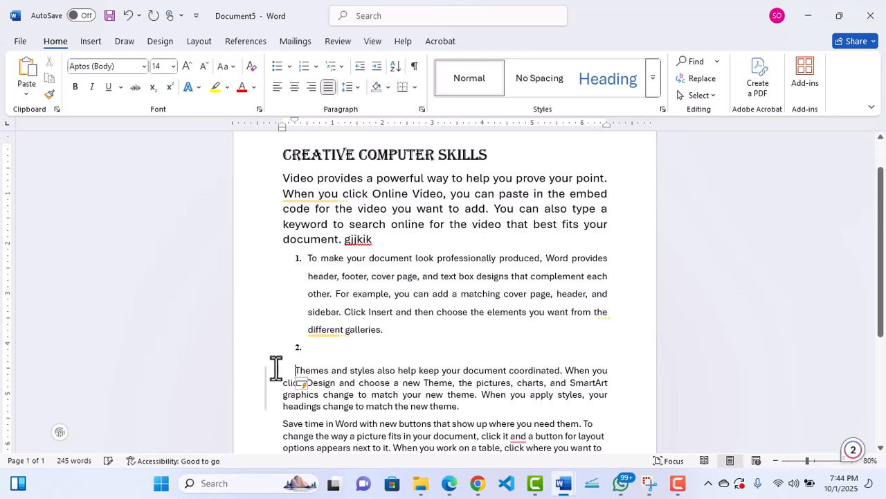
key("BackSpace")
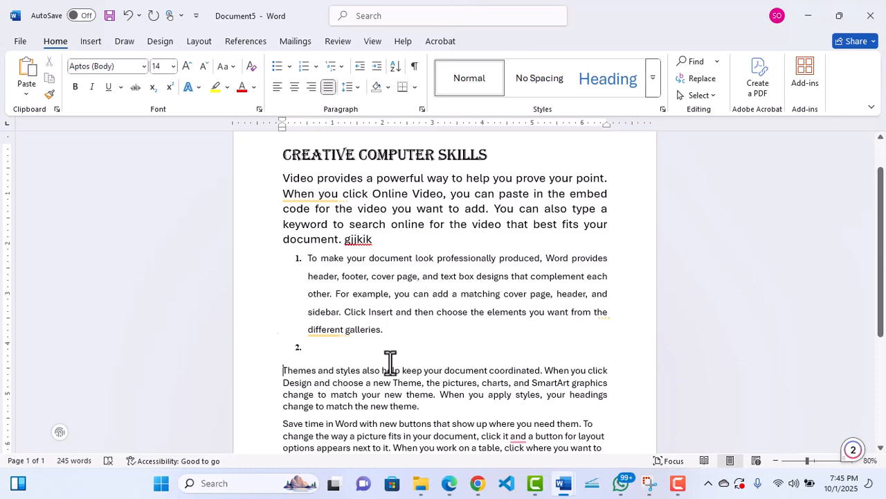
- Try the No Spacing style on the first body paragraph's text up to "keyword to search", and apply the blue Heading style to it
left_click(384, 223)
left_click(285, 178, "shift")
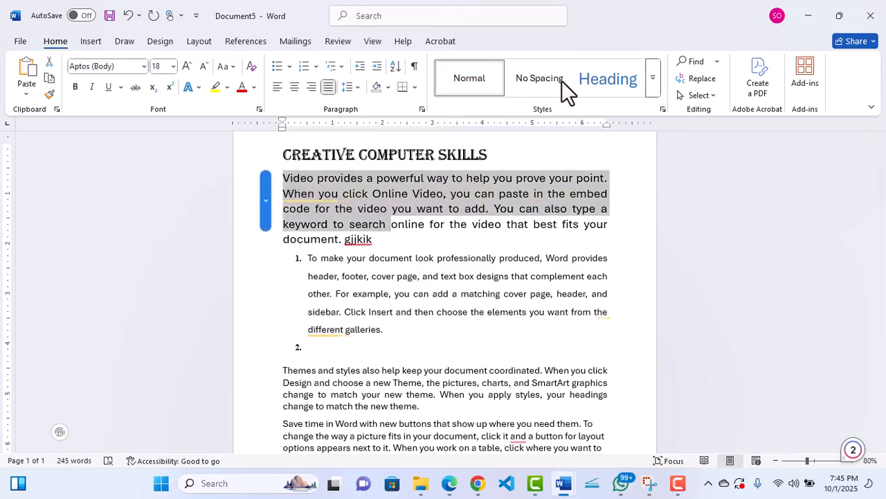
left_click(533, 83)
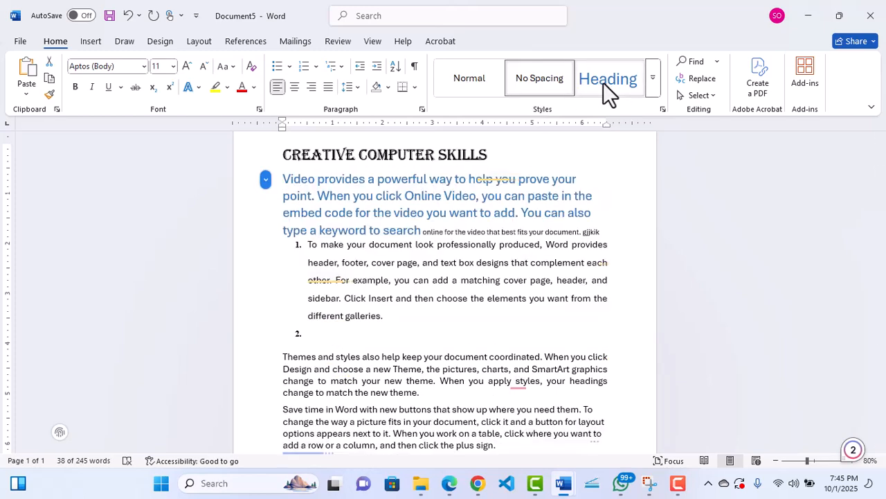
left_click(615, 81)
left_click(652, 82)
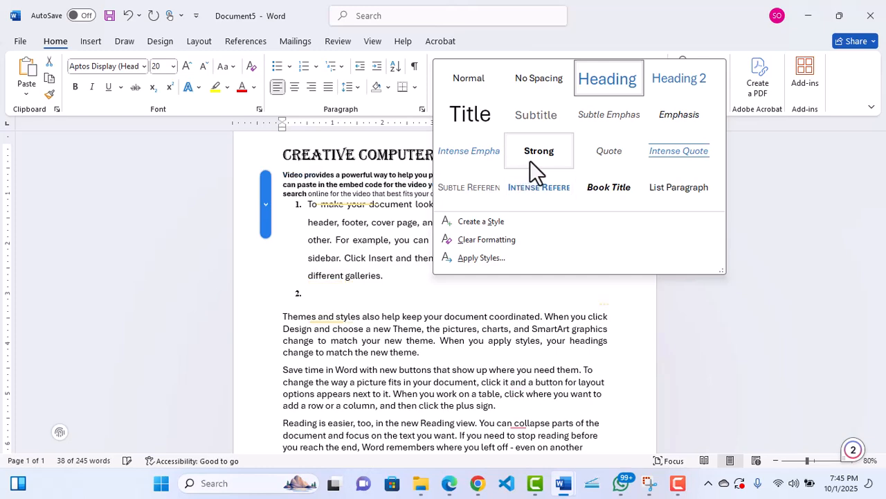
key("Escape")
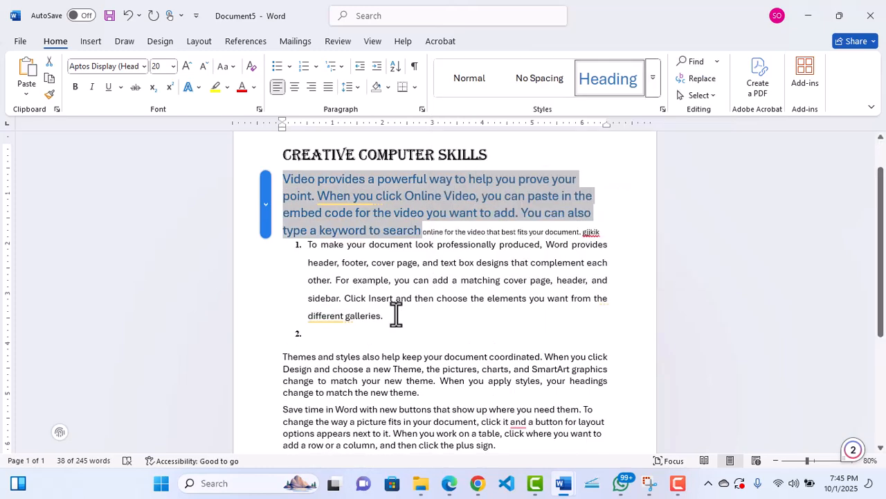
left_click(396, 314)
- Switch the page orientation to Landscape, and restore Portrait
scroll(398, 308, "down", 1)
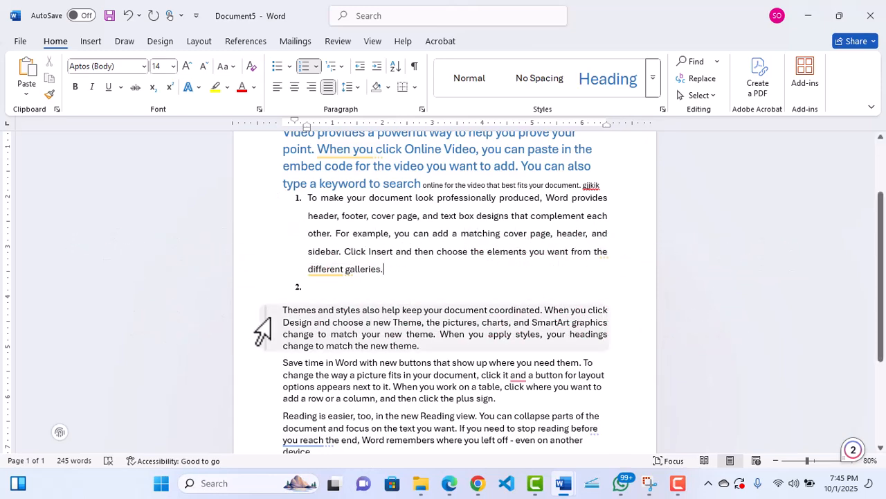
scroll(266, 301, "up", 3)
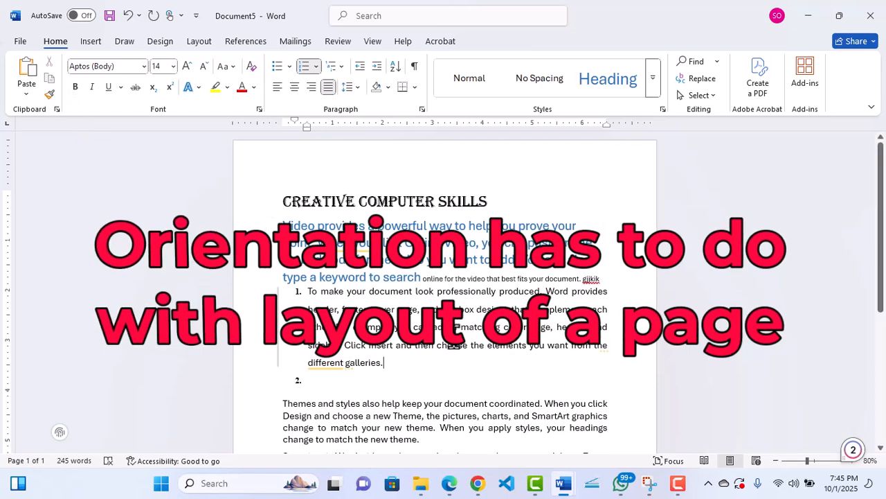
scroll(451, 344, "down", 1)
scroll(451, 344, "down", 1)
key("alt+p")
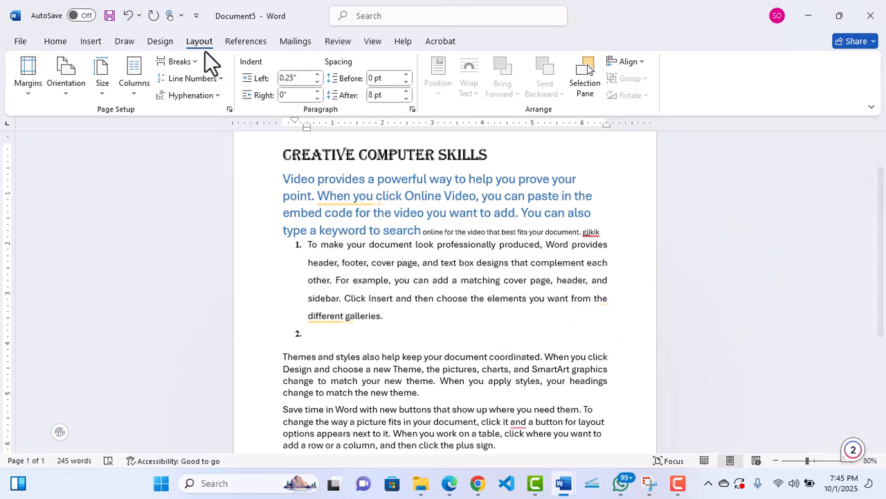
left_click(65, 94)
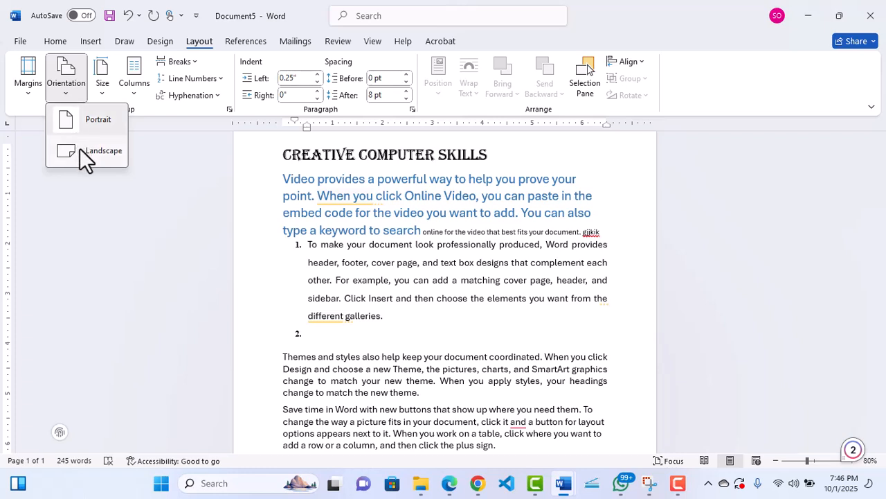
left_click(80, 149)
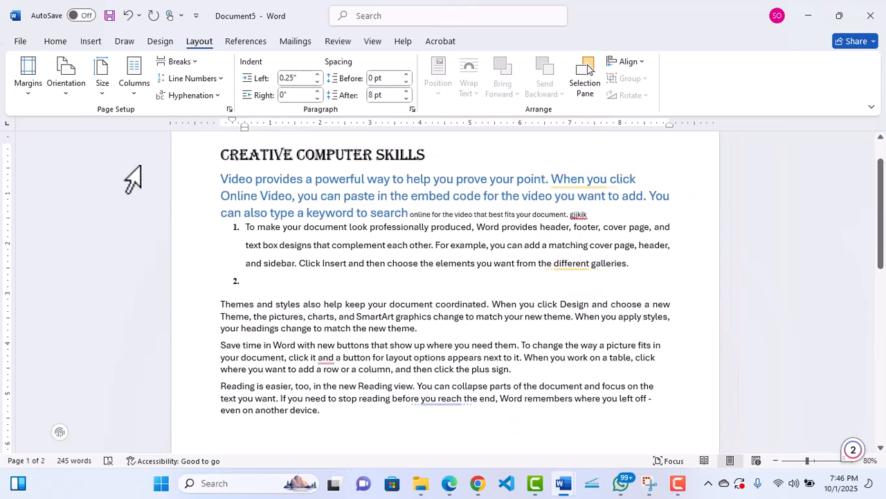
left_click(74, 94)
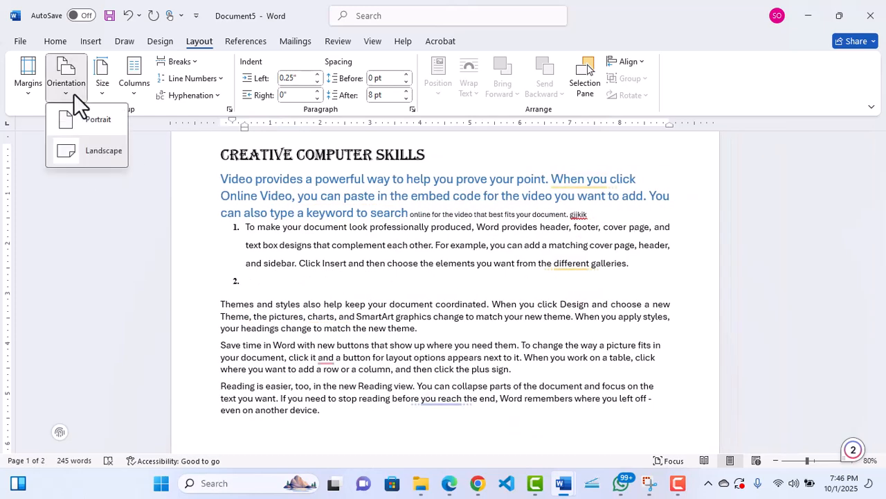
left_click(91, 122)
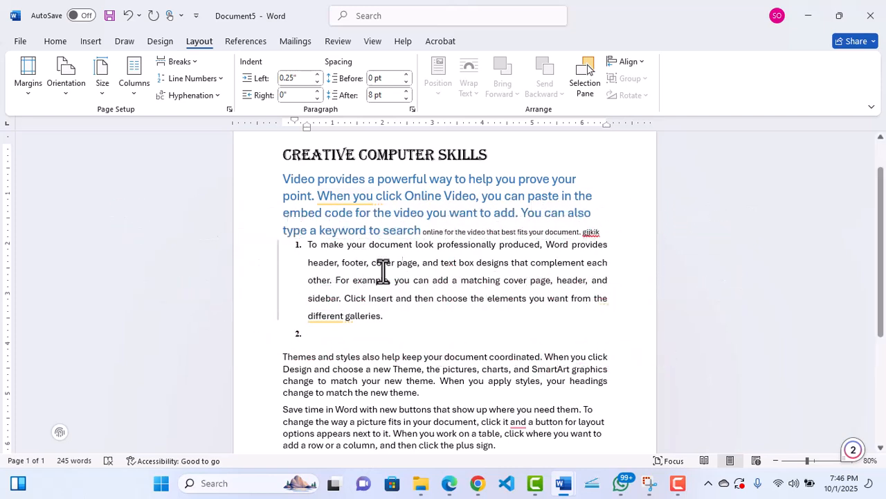
- Open the page's header area and its footer area for editing, returning to the body text after each
scroll(370, 264, "up", 2)
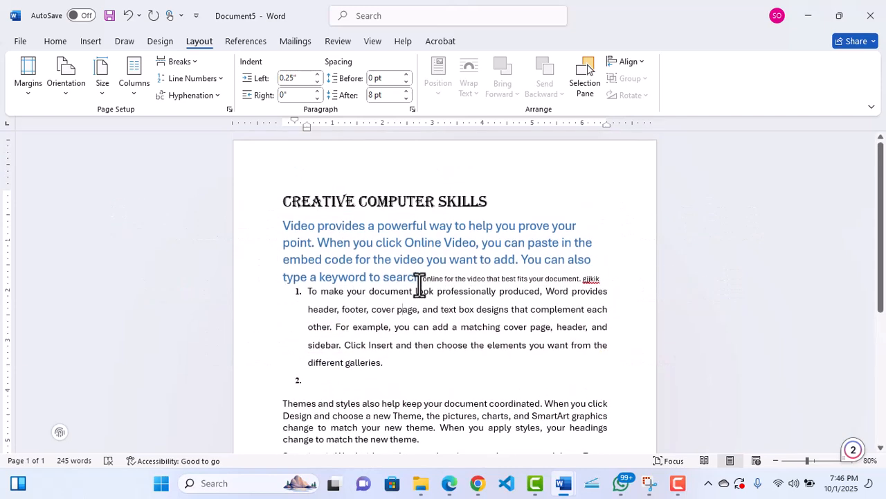
double_click(433, 158)
double_click(491, 362)
scroll(486, 353, "down", 8)
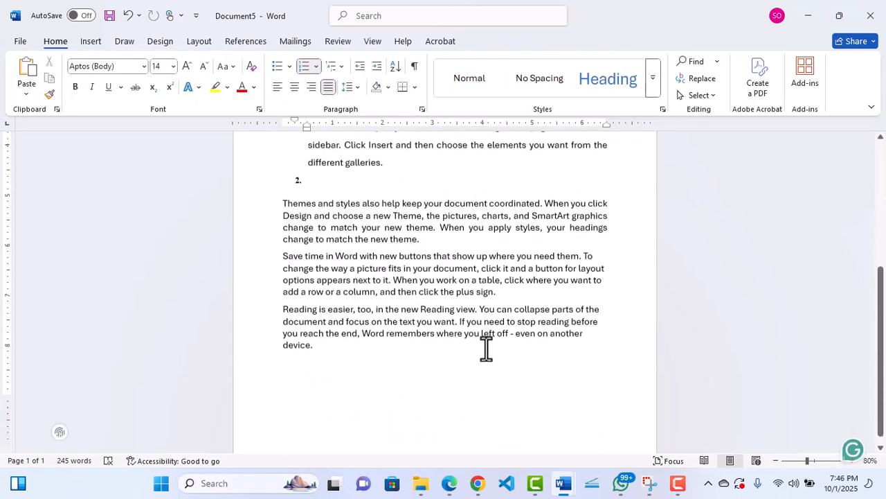
scroll(487, 350, "down", 2)
double_click(479, 434)
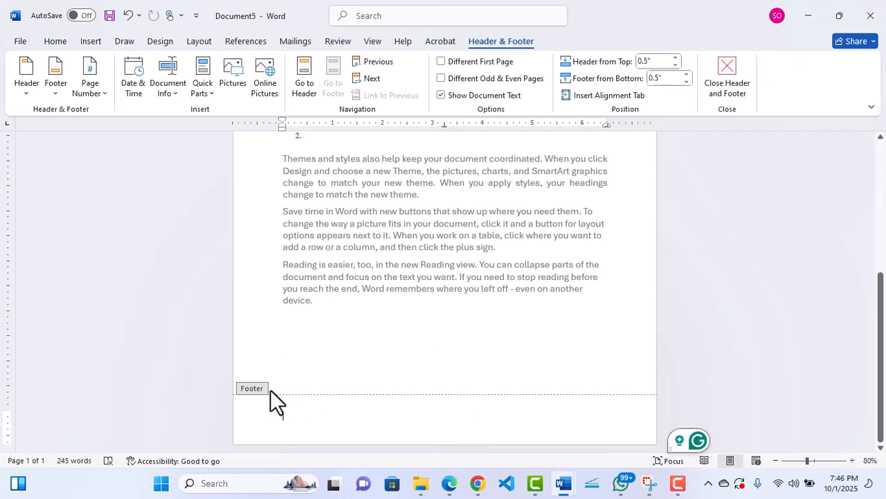
double_click(400, 305)
scroll(400, 305, "up", 5)
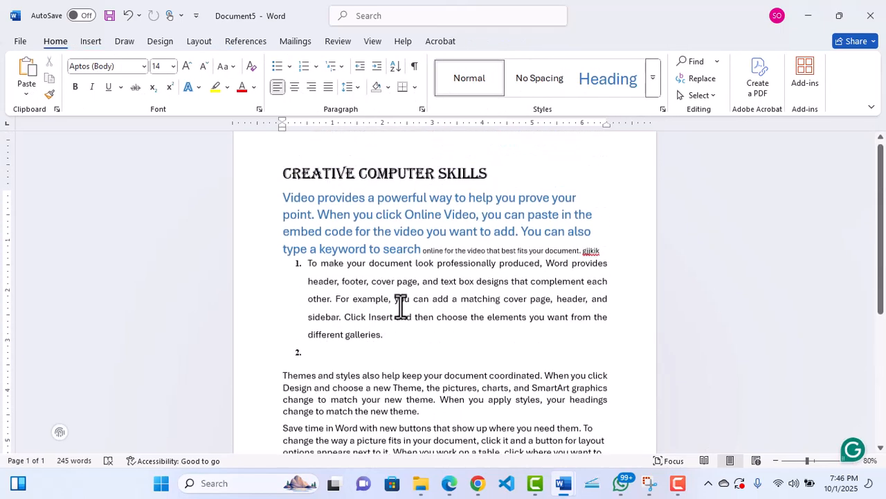
- Examine the available header, footer and page number options without inserting any of them
left_click(91, 42)
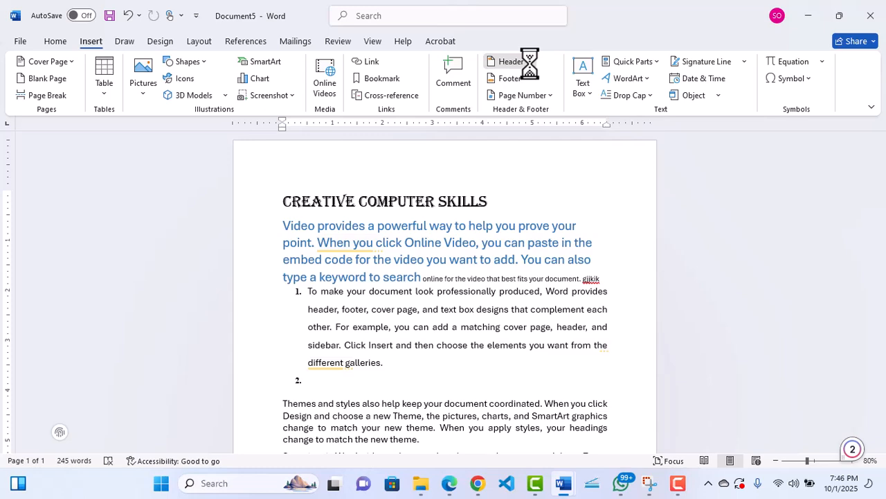
key("Escape")
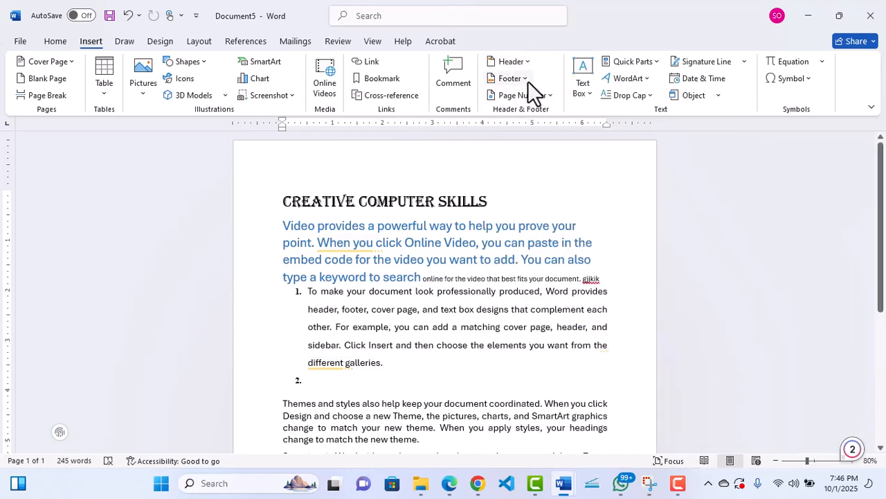
left_click(529, 63)
left_click(529, 67)
left_click(525, 77)
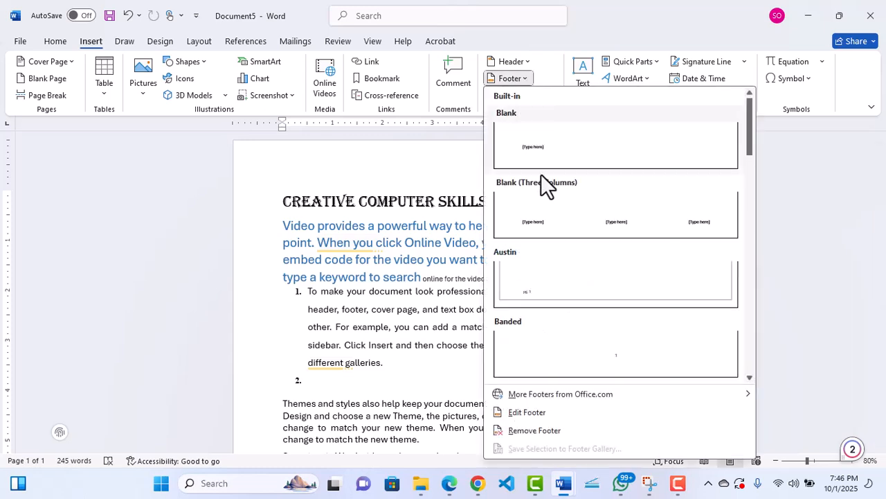
left_click(525, 79)
left_click(544, 97)
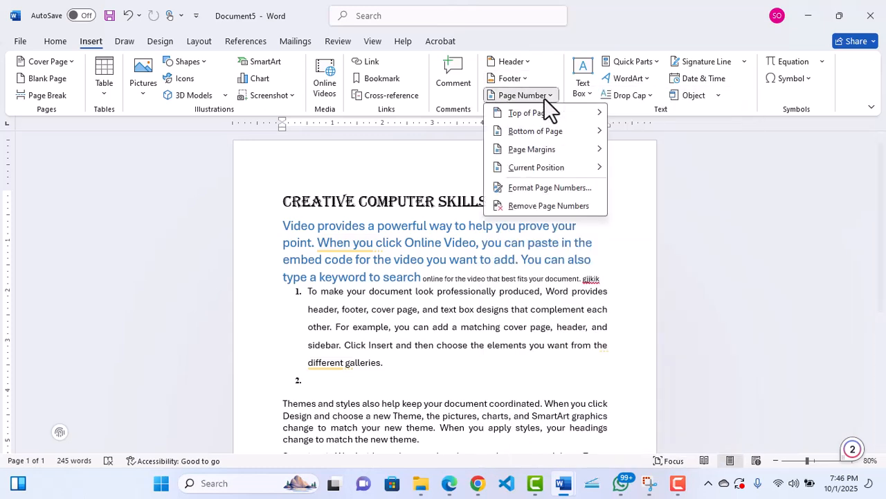
left_click(436, 232)
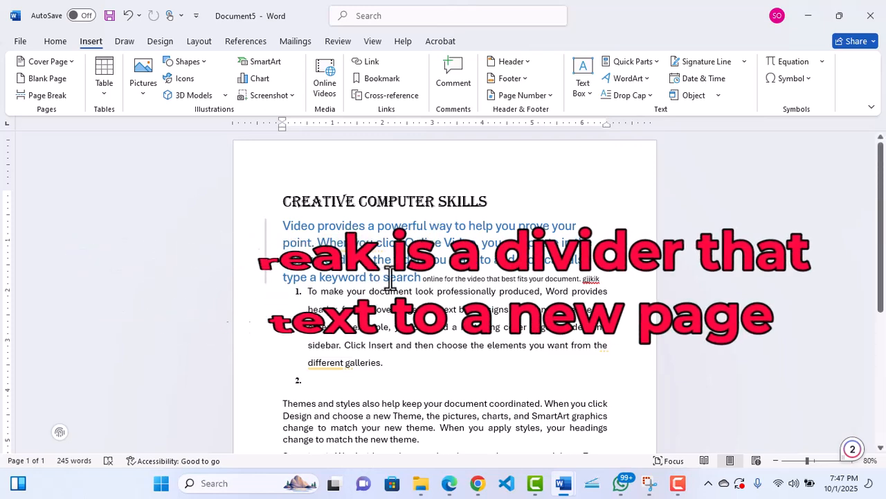
- Insert a Next Page section break before the paragraph starting "Save time in Word"
key("ctrl+End")
left_click(203, 43)
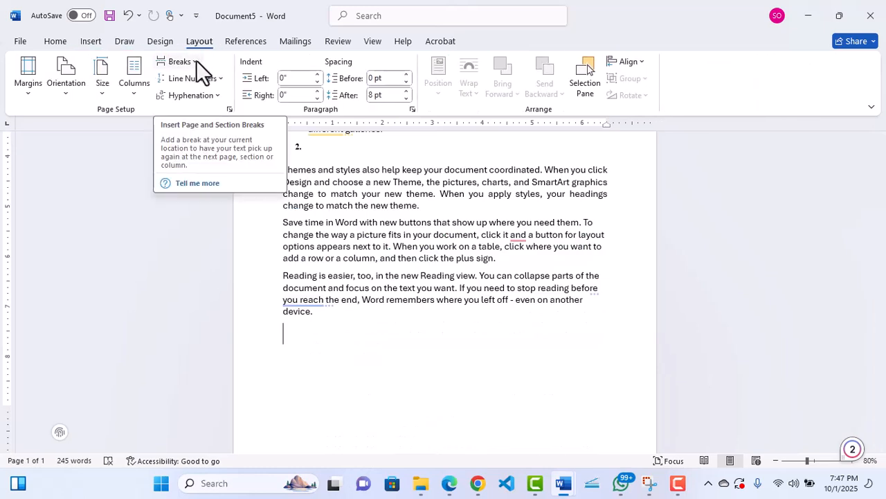
left_click(197, 61)
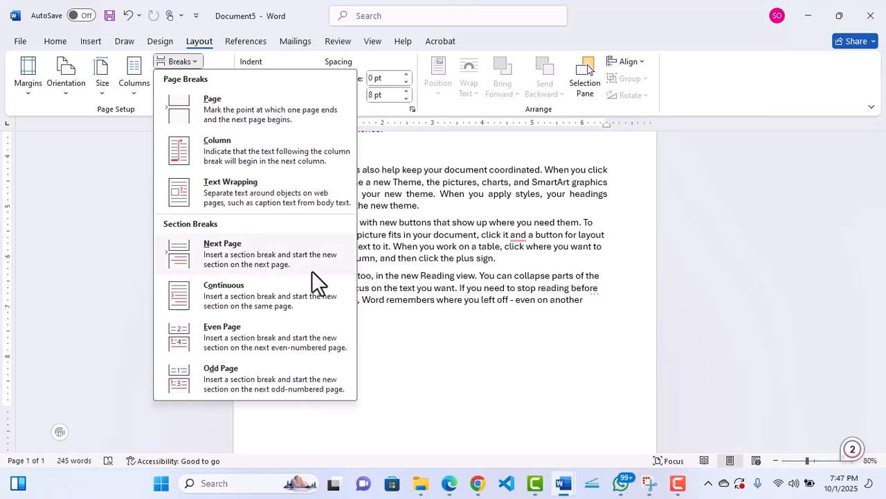
left_click(284, 268)
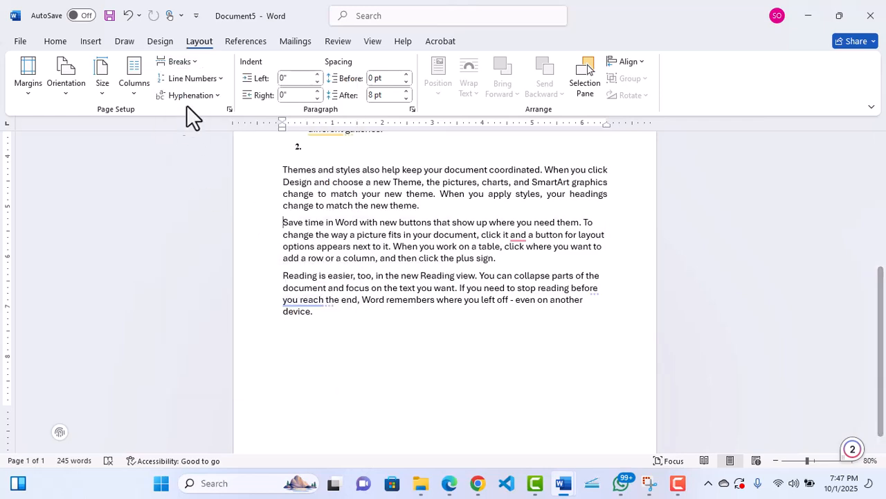
left_click(184, 62)
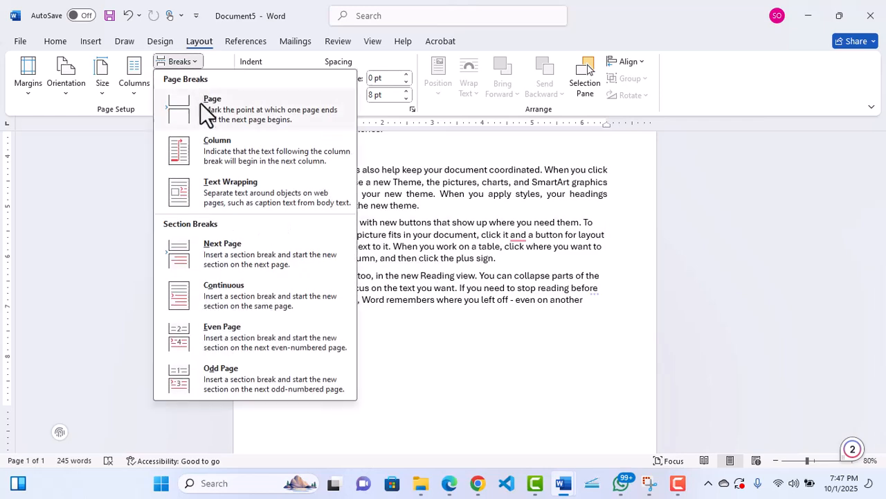
left_click(245, 247)
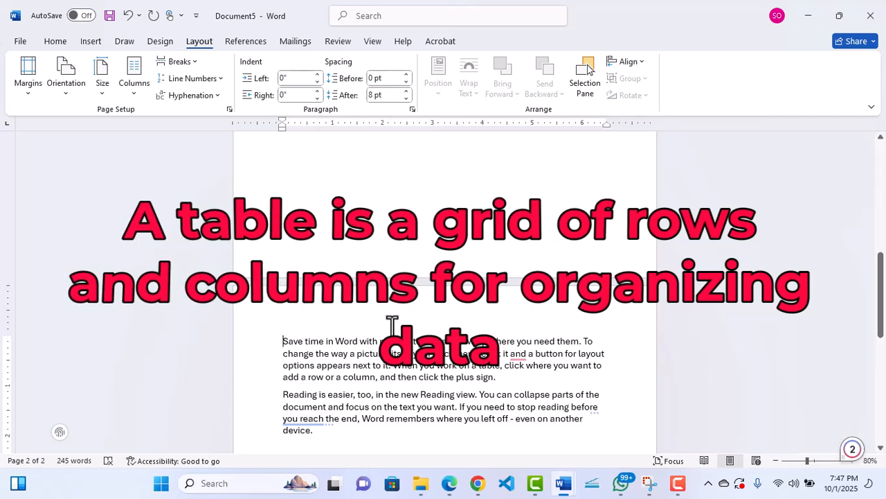
- Examine the available table insertion options without inserting a table
left_click(91, 43)
left_click(104, 94)
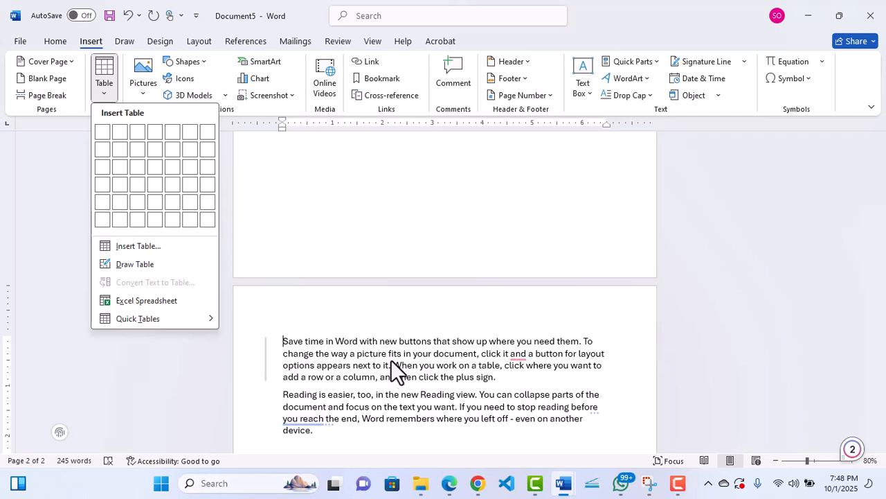
left_click(391, 360)
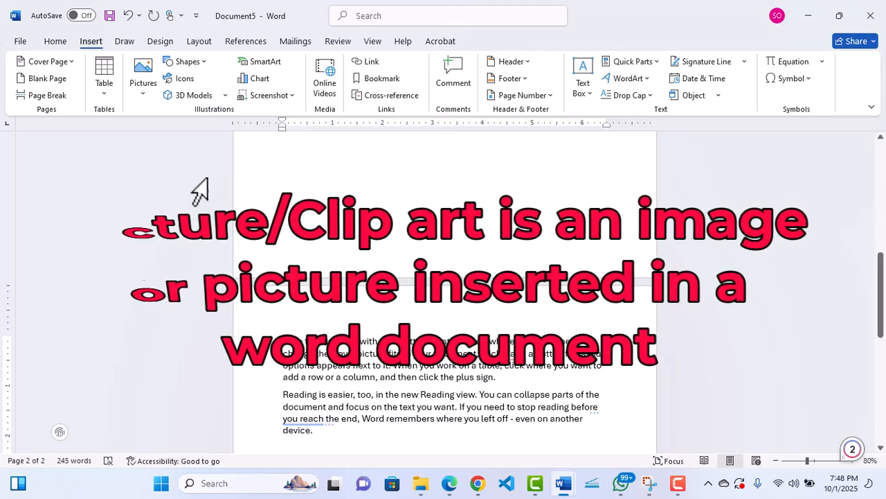
- Insert the youtube-logo-picture-download-1 image from the Downloads folder before the "Save time in Word" paragraph, and delete it again
left_click(146, 97)
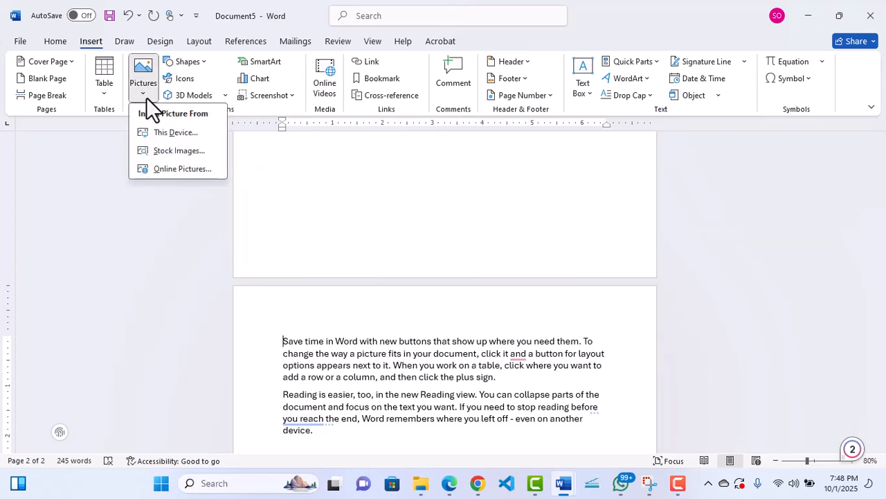
left_click(173, 133)
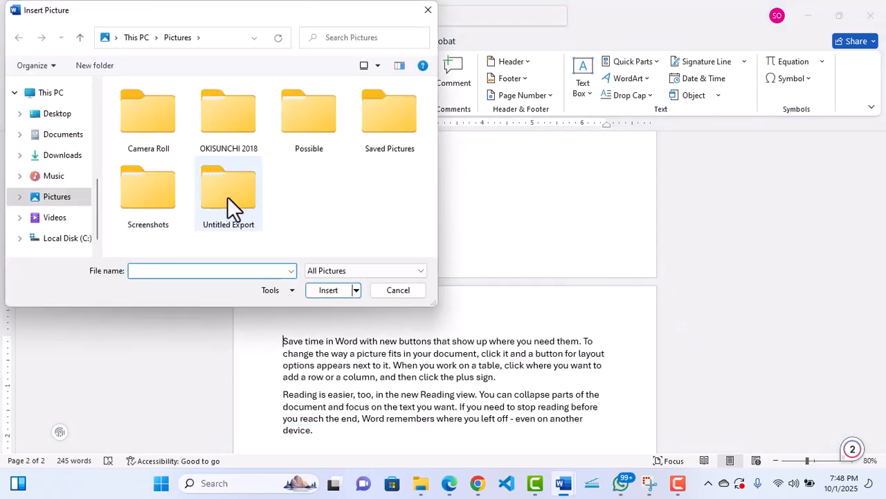
left_click(61, 157)
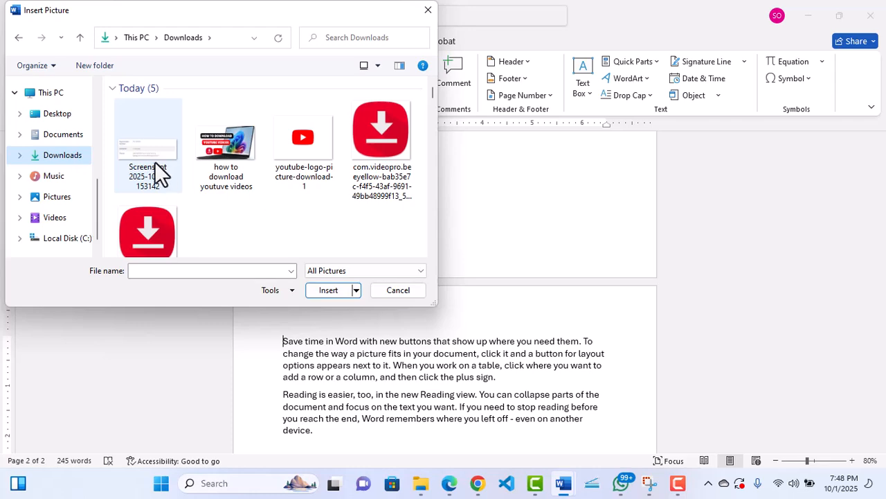
left_click(331, 137)
double_click(332, 137)
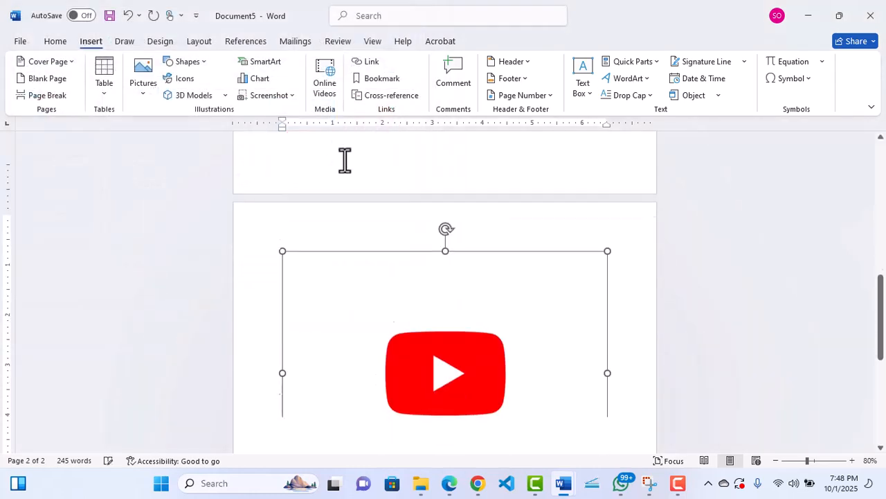
key("Delete")
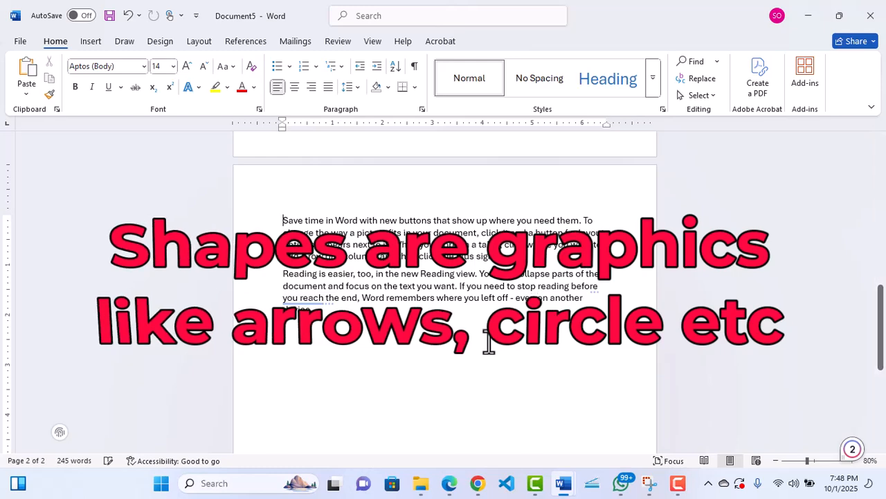
- Examine the gallery of available shapes without inserting one
left_click(93, 42)
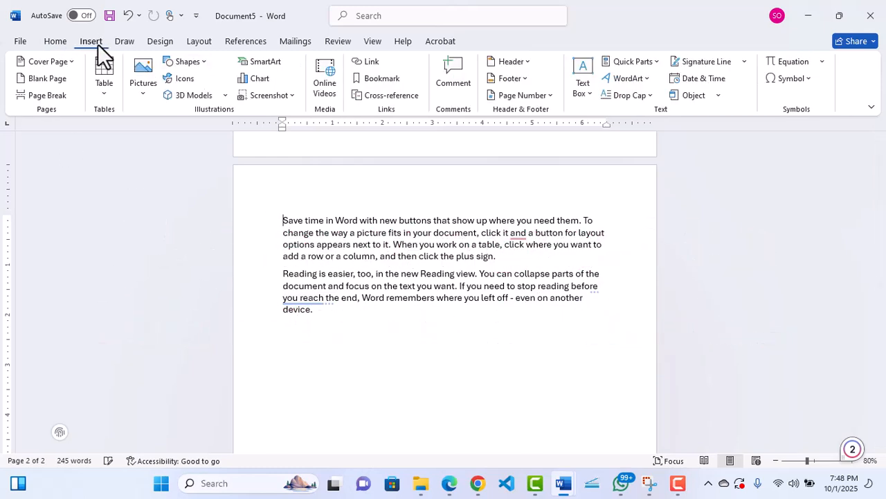
left_click(191, 64)
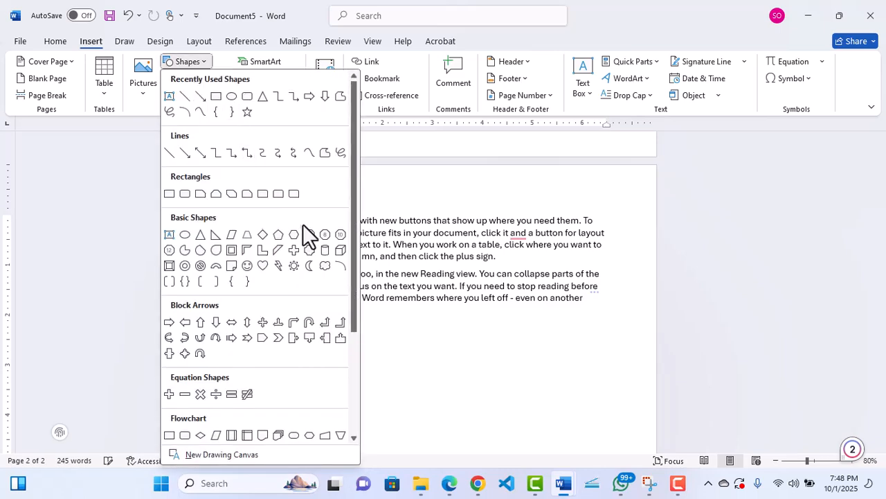
left_click(473, 324)
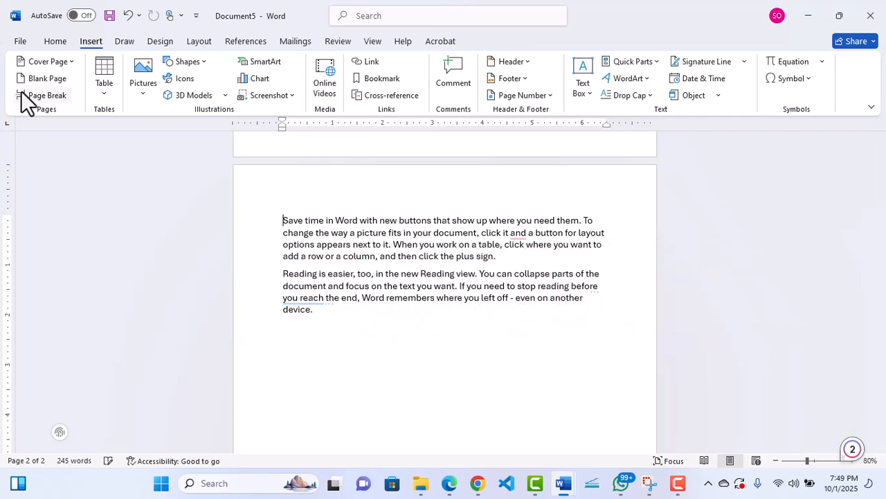
- Draw an empty text box on the second page below the last paragraph, and deselect it
left_click(588, 92)
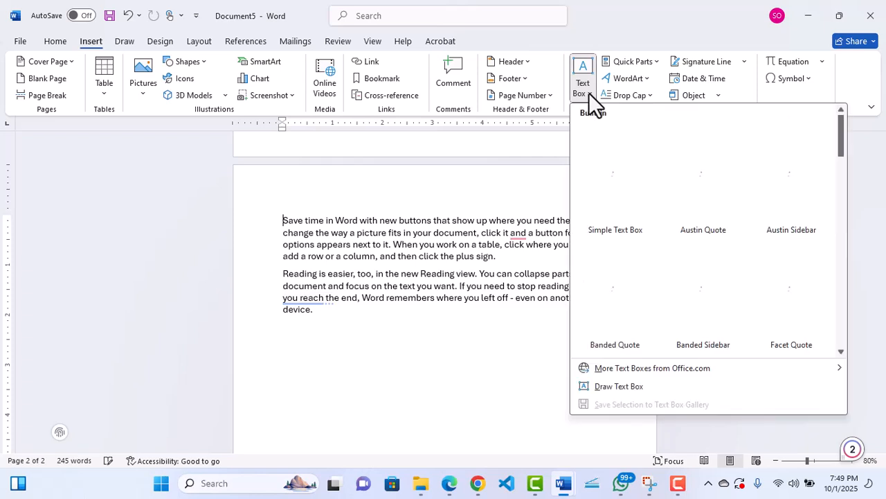
scroll(693, 319, "down", 5)
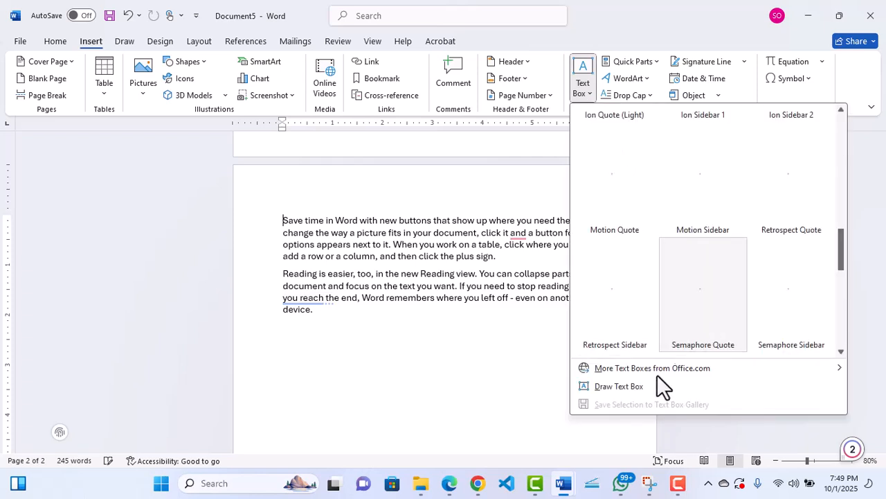
left_click(621, 386)
left_click_drag(361, 347, 473, 405)
left_click(538, 389)
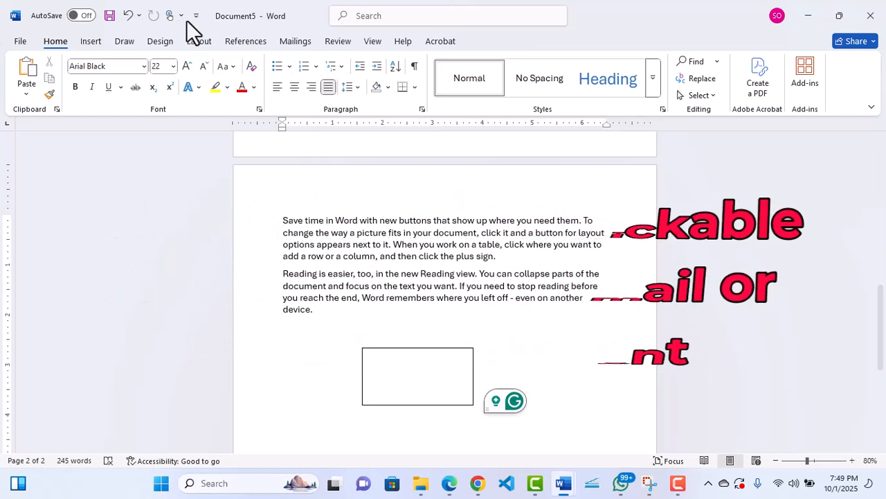
- Turn the text ", too" in the last paragraph into a hyperlink to google.com
left_click(90, 41)
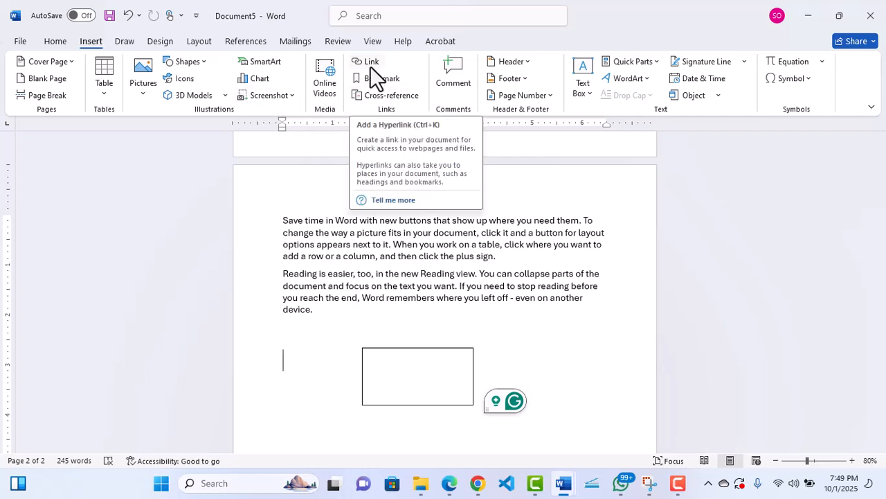
left_click_drag(354, 278, 372, 277)
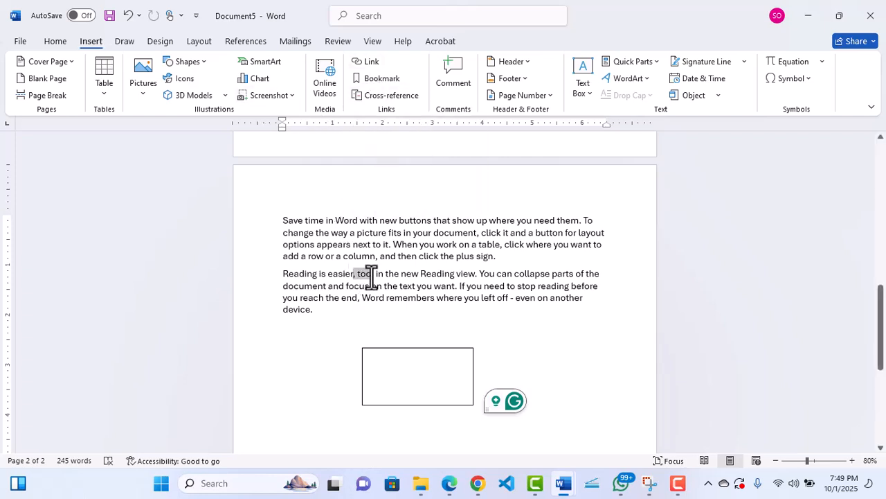
left_click(368, 60)
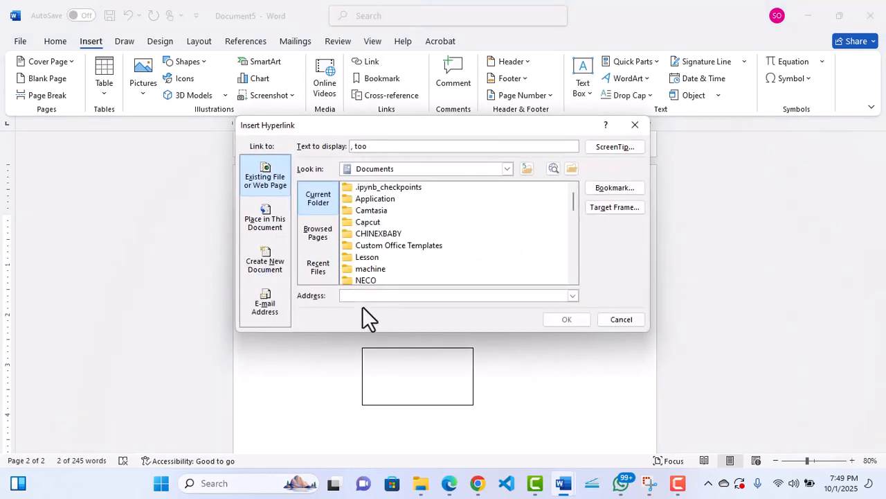
type("google.com")
left_click(565, 320)
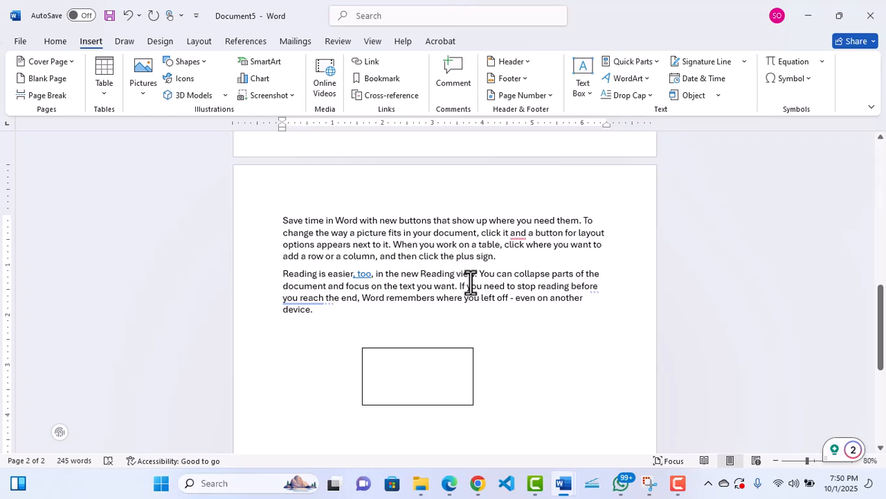
- Add a new comment to the words "your document" in the "Save time in Word" paragraph, and return to the body text
left_click(373, 40)
left_click(333, 41)
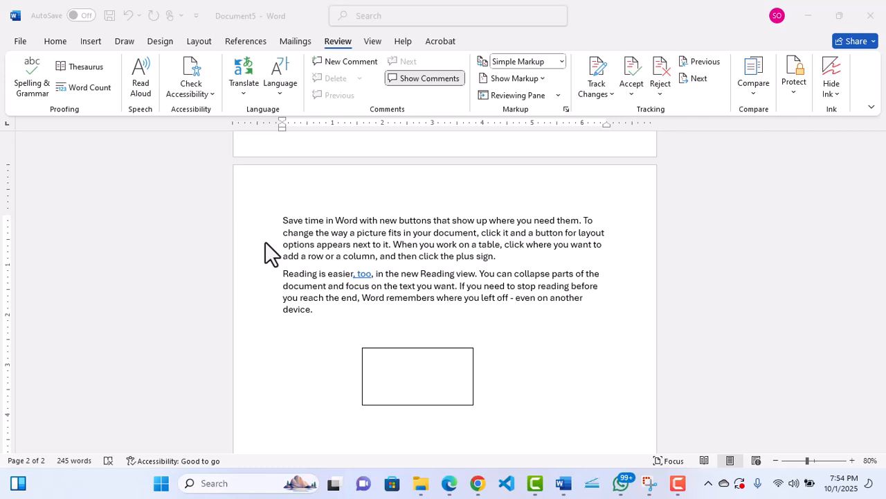
left_click_drag(419, 233, 476, 236)
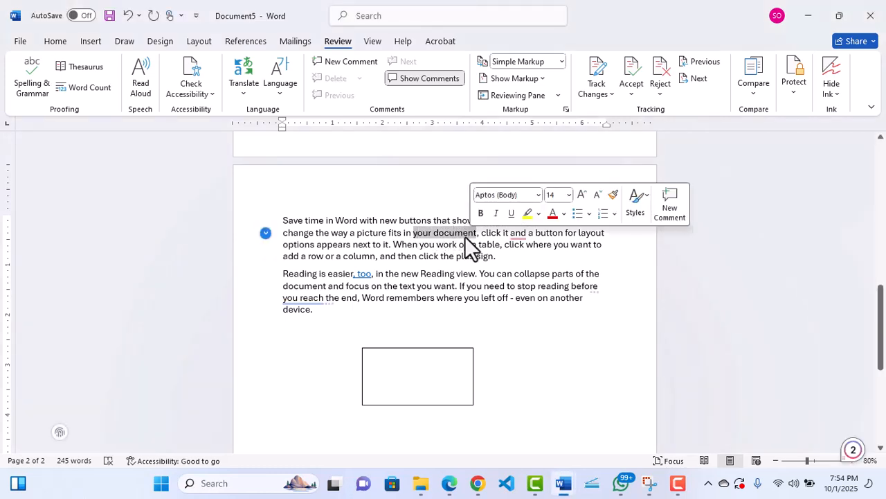
left_click(348, 64)
left_click(287, 251)
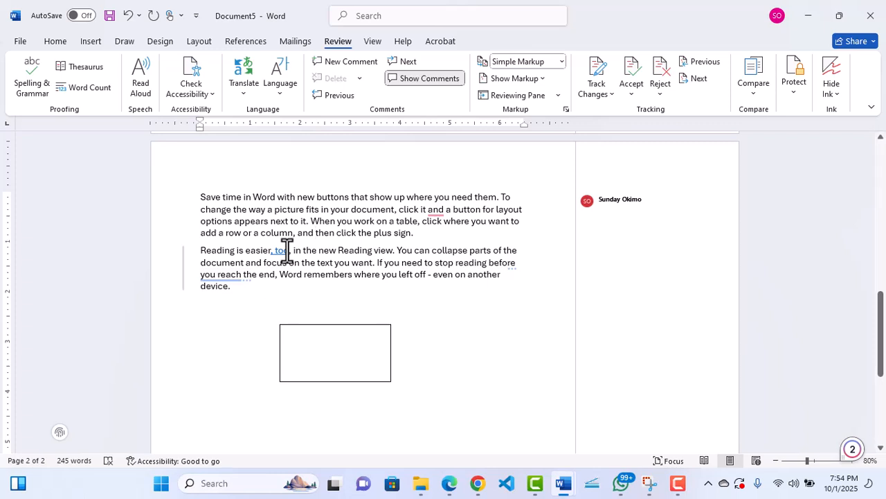
- Open the Save As dialog for the Documents folder and examine the available file types
left_click(20, 44)
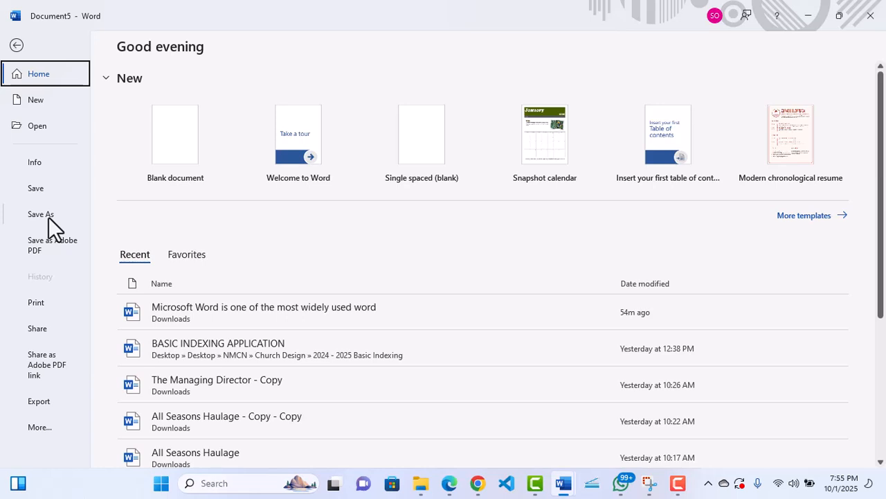
left_click(49, 217)
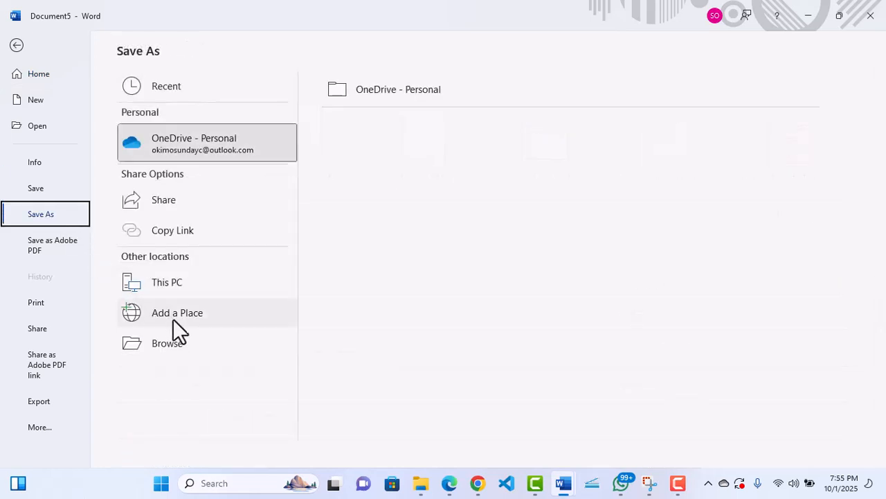
left_click(172, 344)
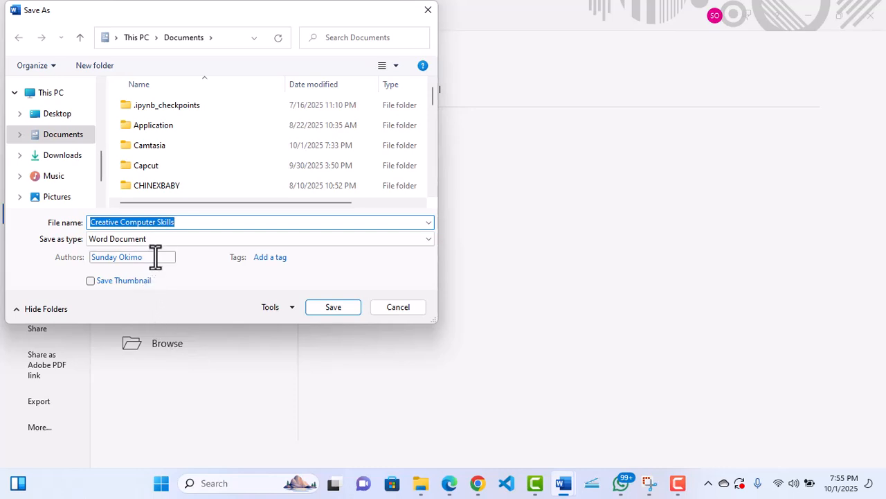
left_click(101, 242)
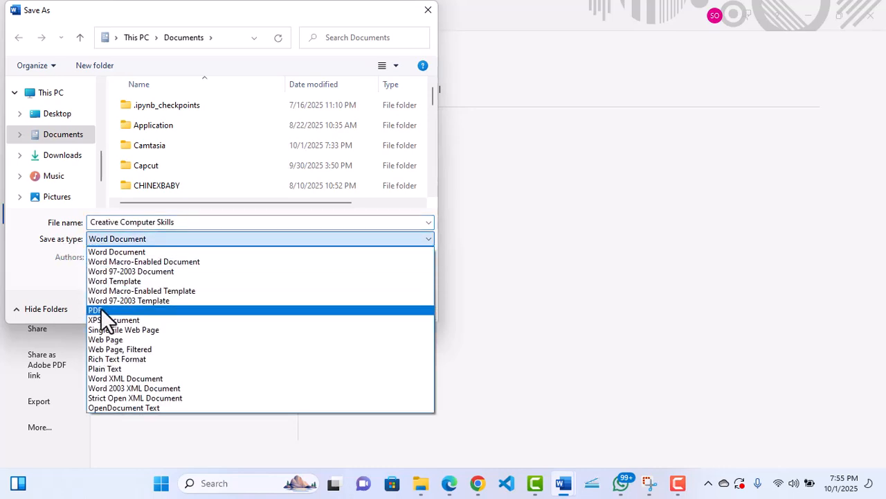